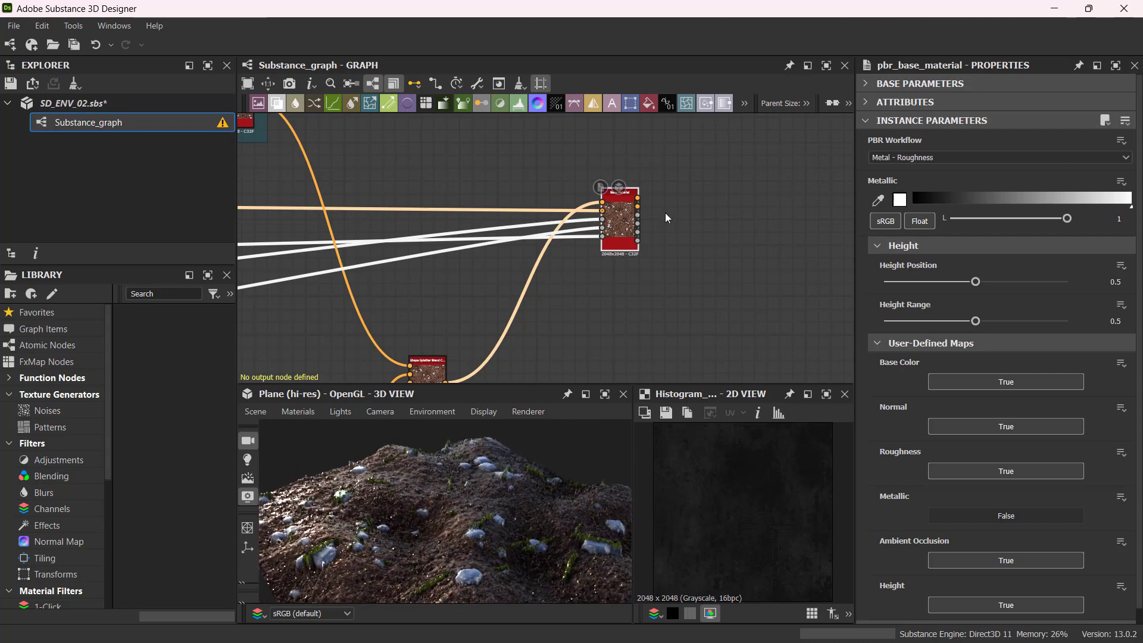
# Add a Material Color Blend node and place it in the empty space to the right of the Base Material node
pyautogui.scroll(3, 679, 220)
pyautogui.moveTo(692, 228); pyautogui.dragTo(594, 231, button='middle')
pyautogui.scroll(1, 592, 231)
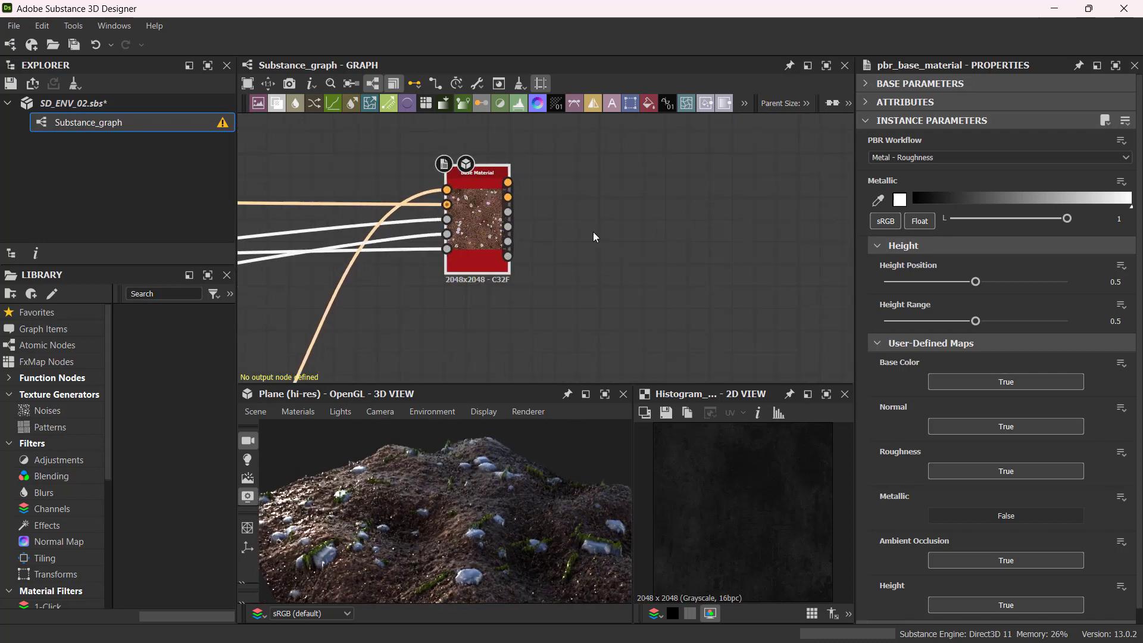
pyautogui.click(593, 231)
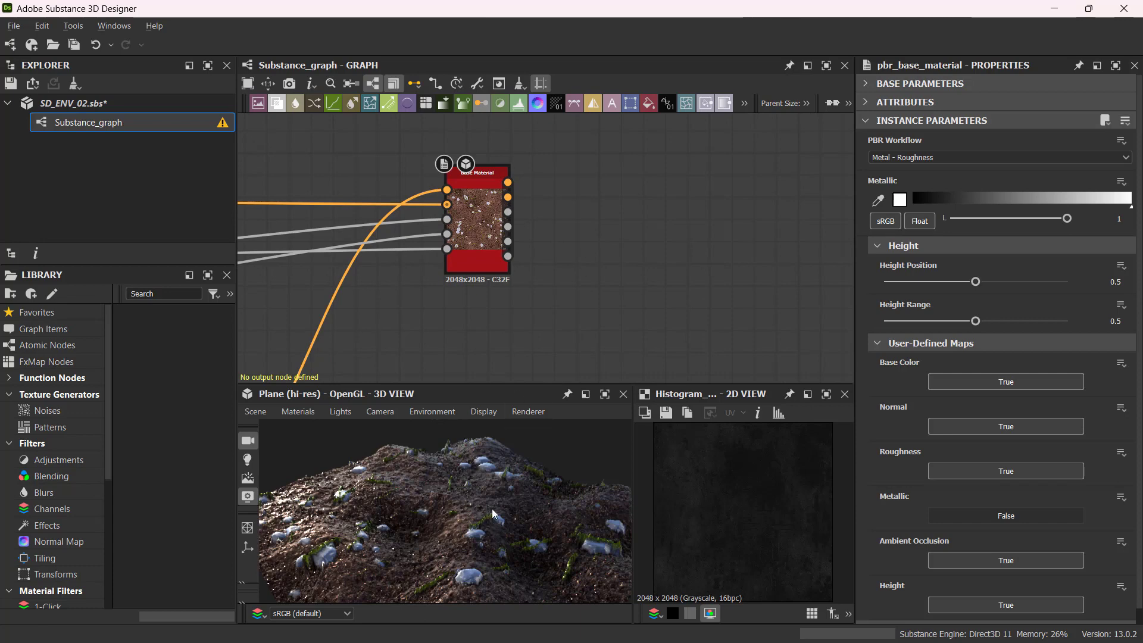
pyautogui.moveTo(491, 508)
pyautogui.mouseDown()
pyautogui.moveTo(431, 522)
pyautogui.moveTo(415, 505)
pyautogui.moveTo(463, 487)
pyautogui.moveTo(483, 511)
pyautogui.mouseUp()
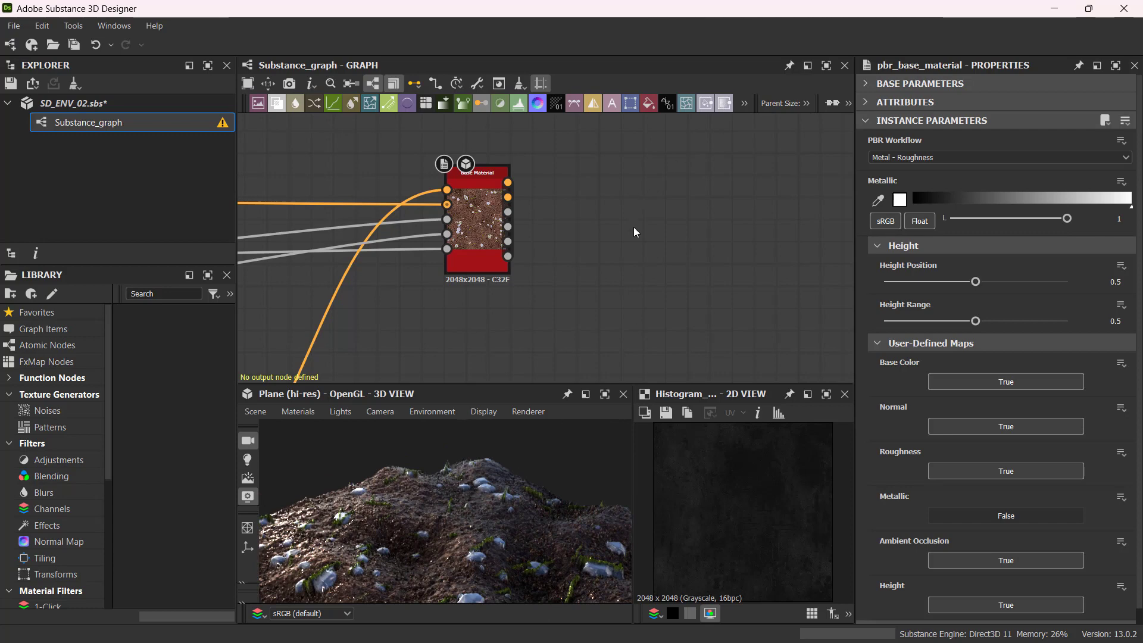
pyautogui.press('space')
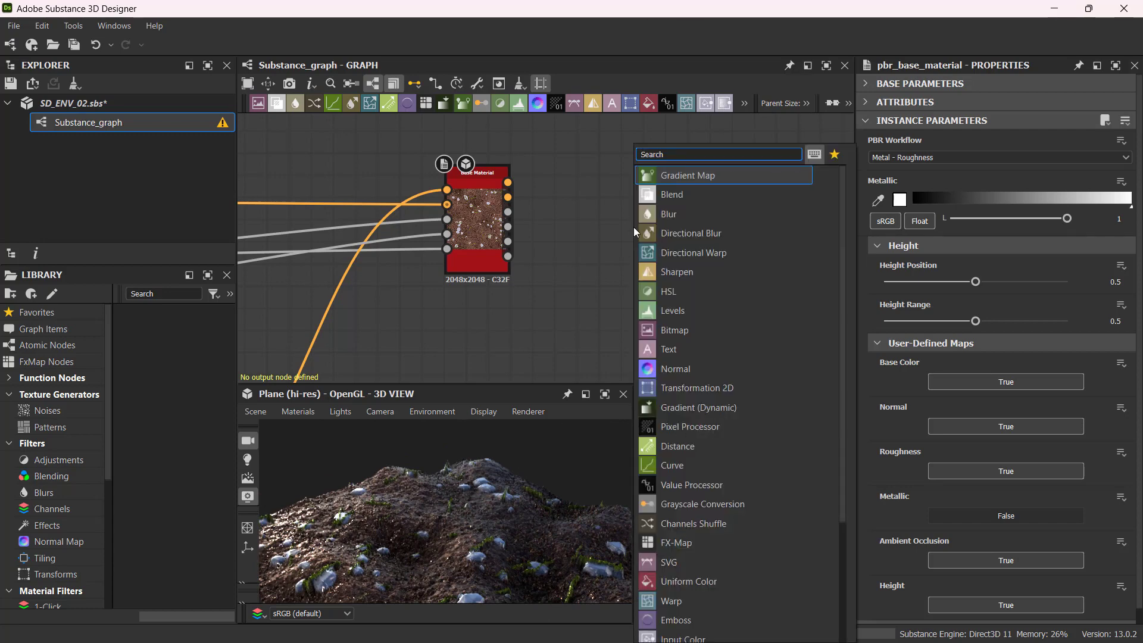
pyautogui.write('col')
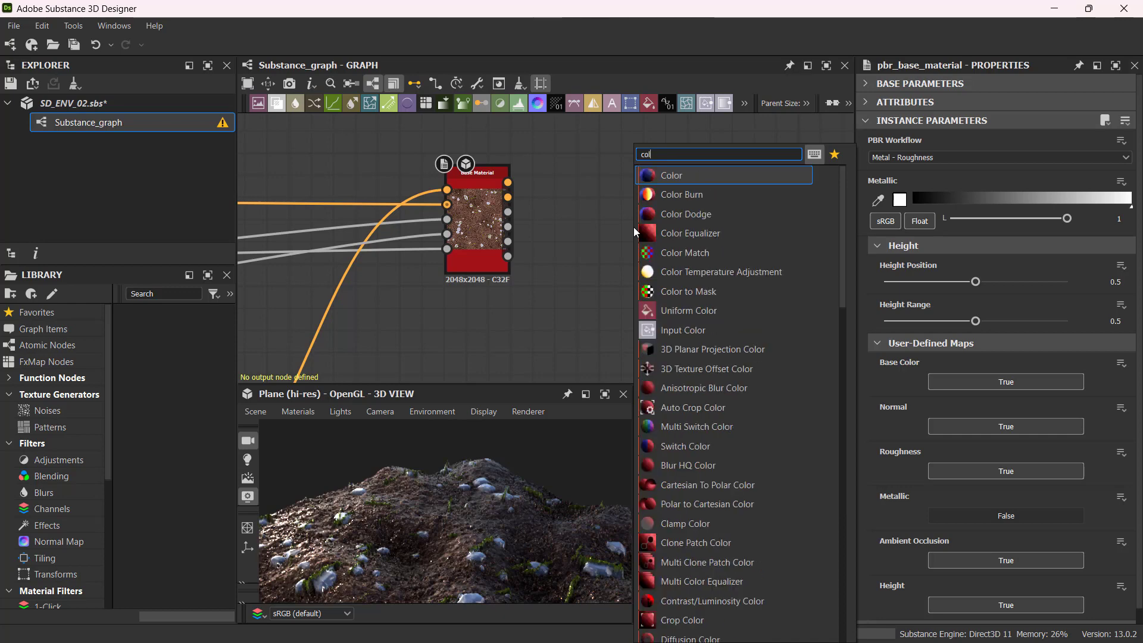
pyautogui.write('or ble')
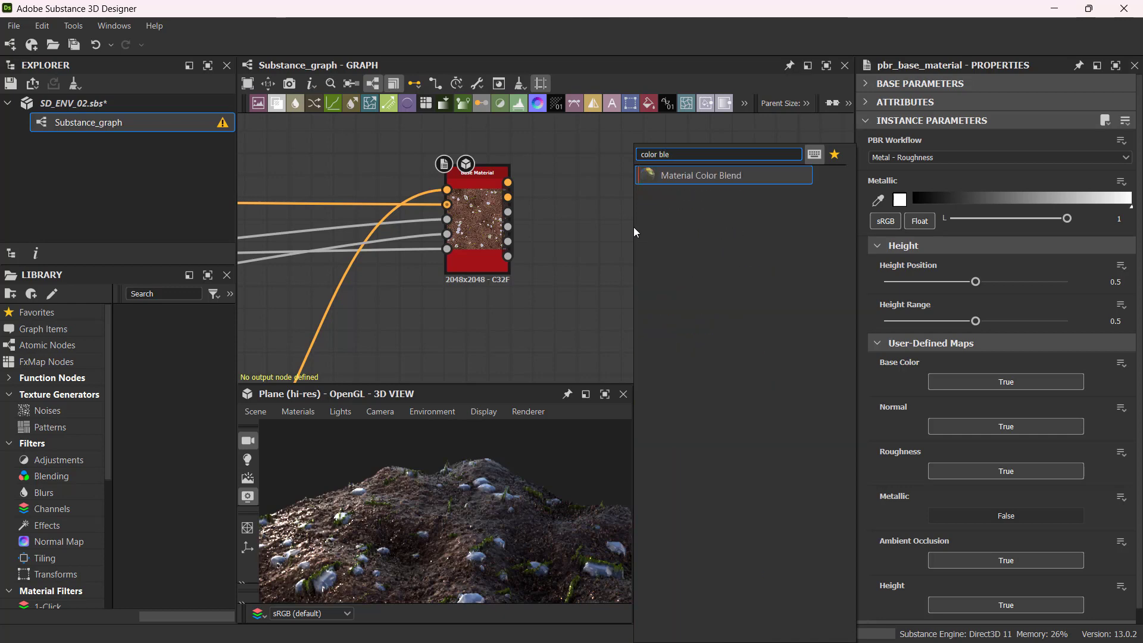
pyautogui.click(668, 175)
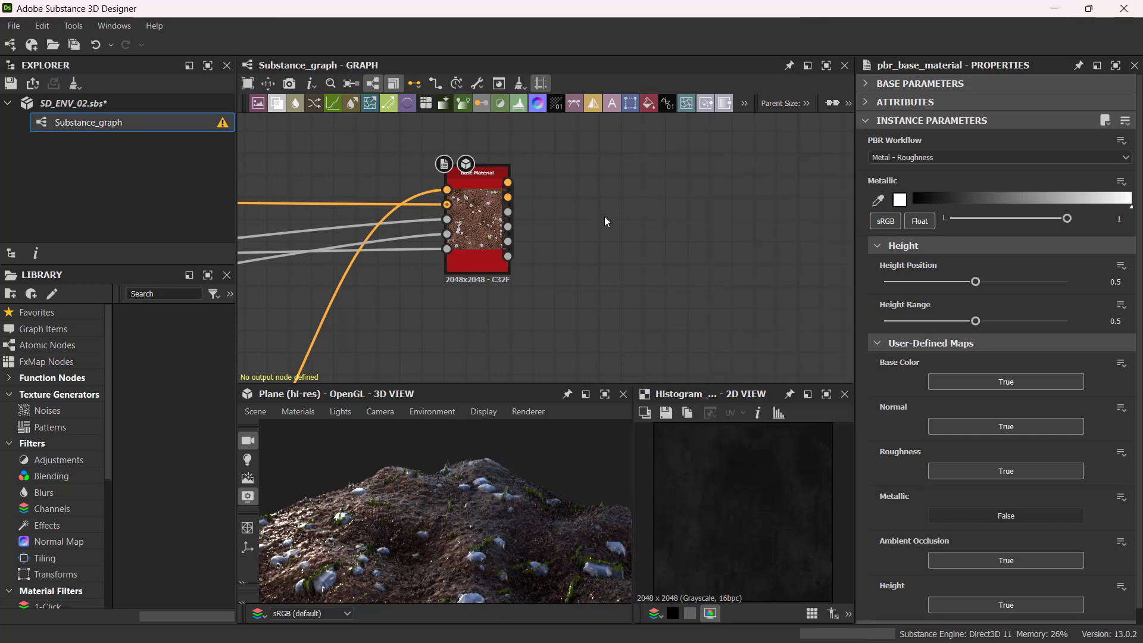
pyautogui.moveTo(632, 214); pyautogui.dragTo(696, 212)
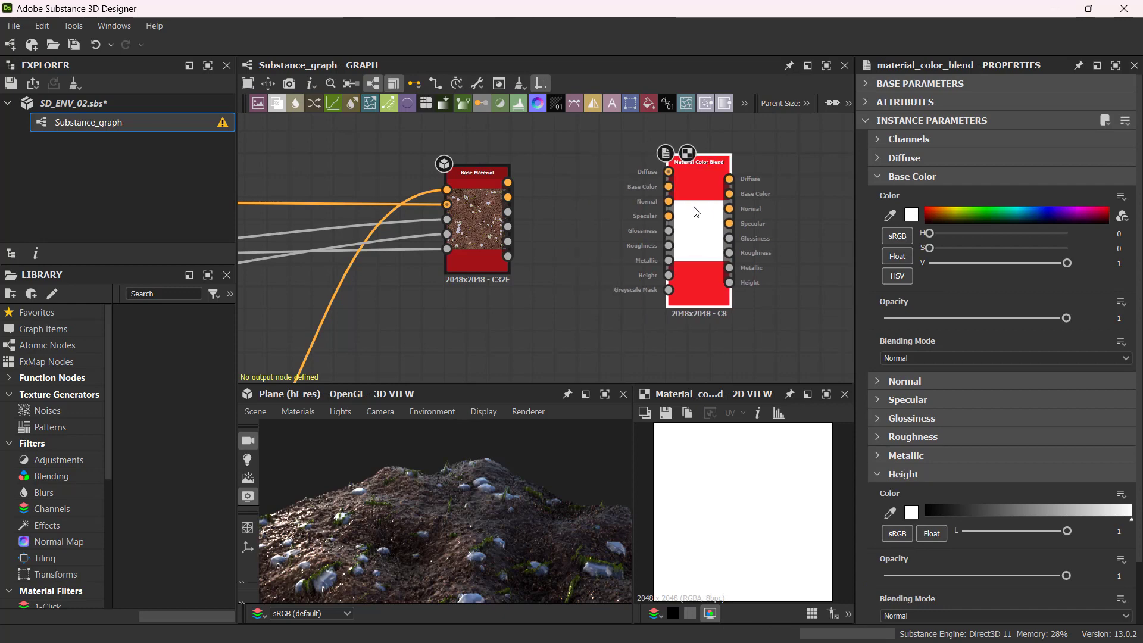
# Move the Material Color Blend node slightly away from Base Material and show its Diffuse output in the 2D view
pyautogui.scroll(3, 554, 211)
pyautogui.scroll(-2, 594, 211)
pyautogui.moveTo(579, 212); pyautogui.dragTo(515, 218, button='middle')
pyautogui.scroll(1, 670, 182)
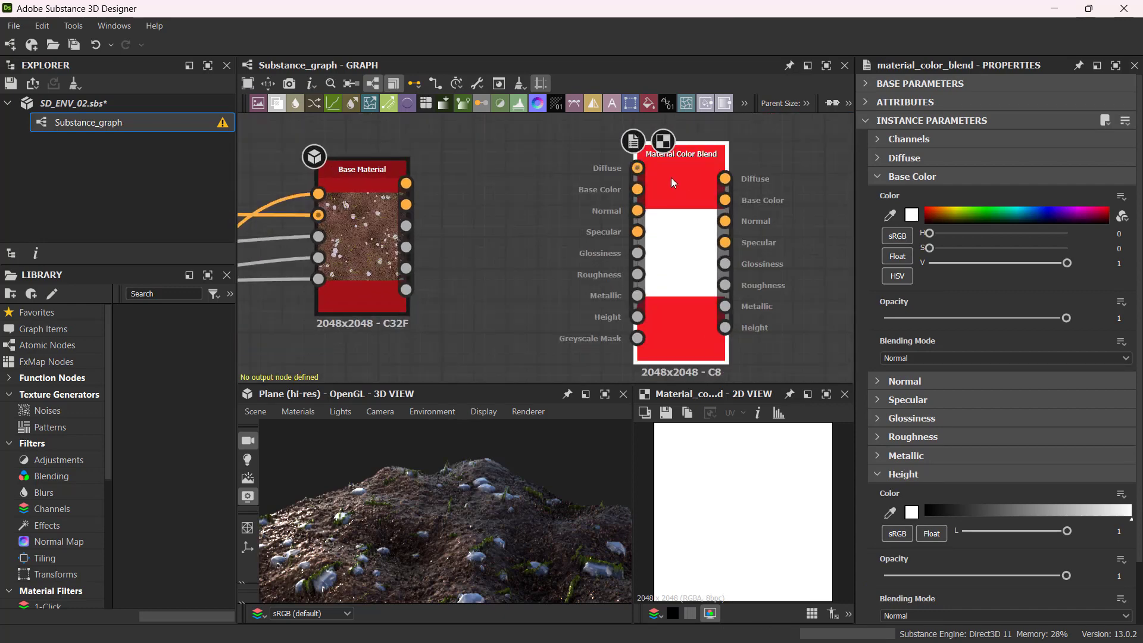
pyautogui.scroll(1, 669, 177)
pyautogui.scroll(-1, 653, 221)
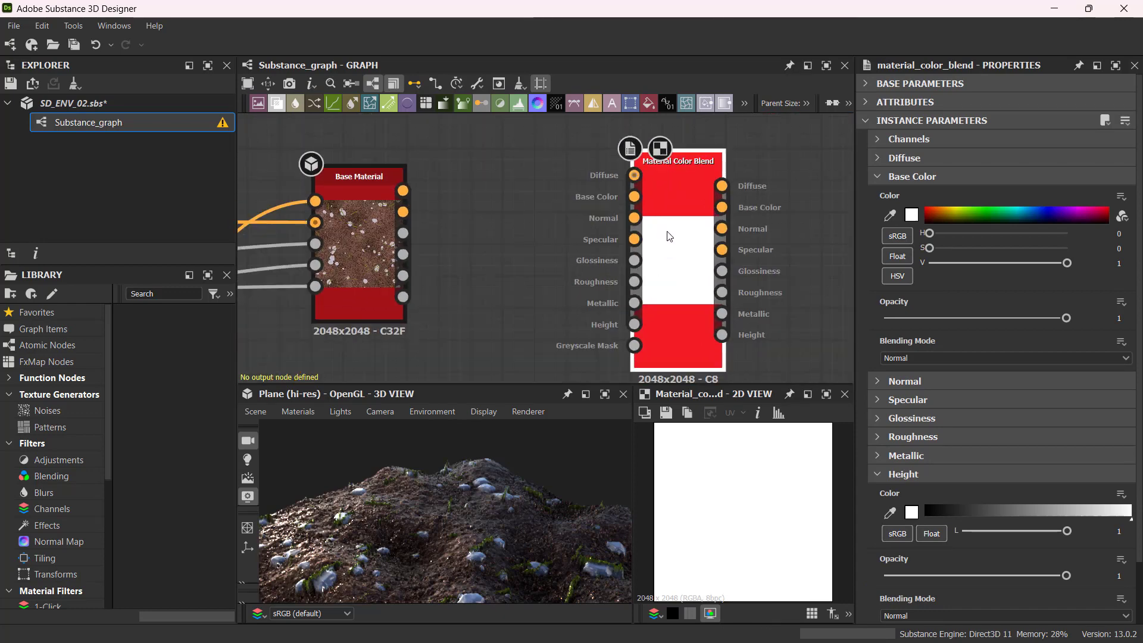
pyautogui.moveTo(669, 236); pyautogui.dragTo(684, 222)
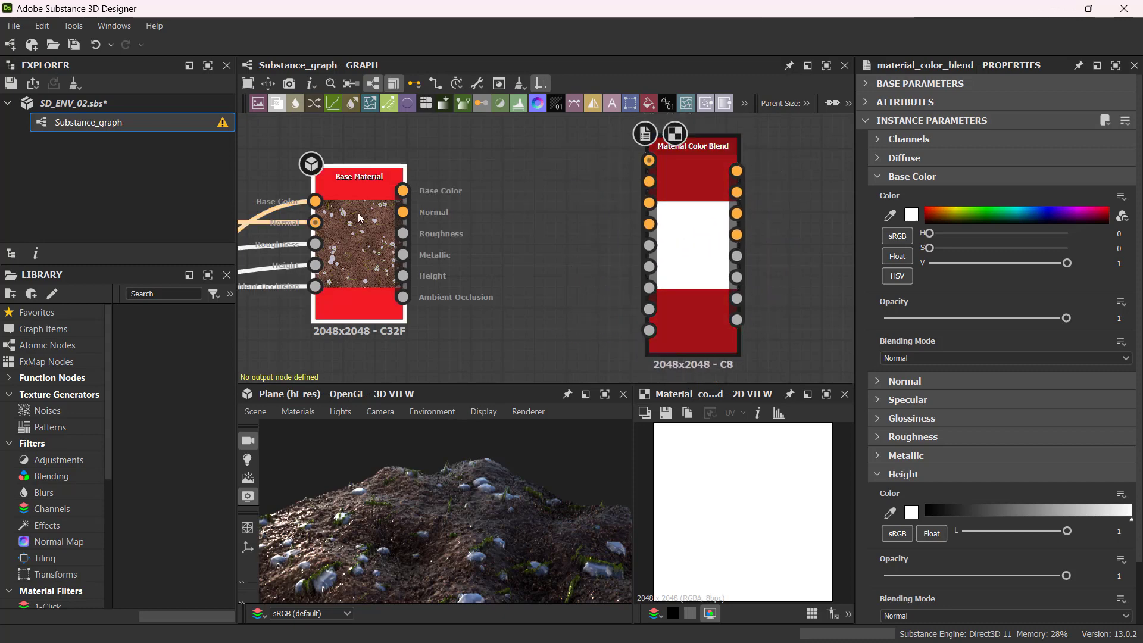
pyautogui.click(392, 209)
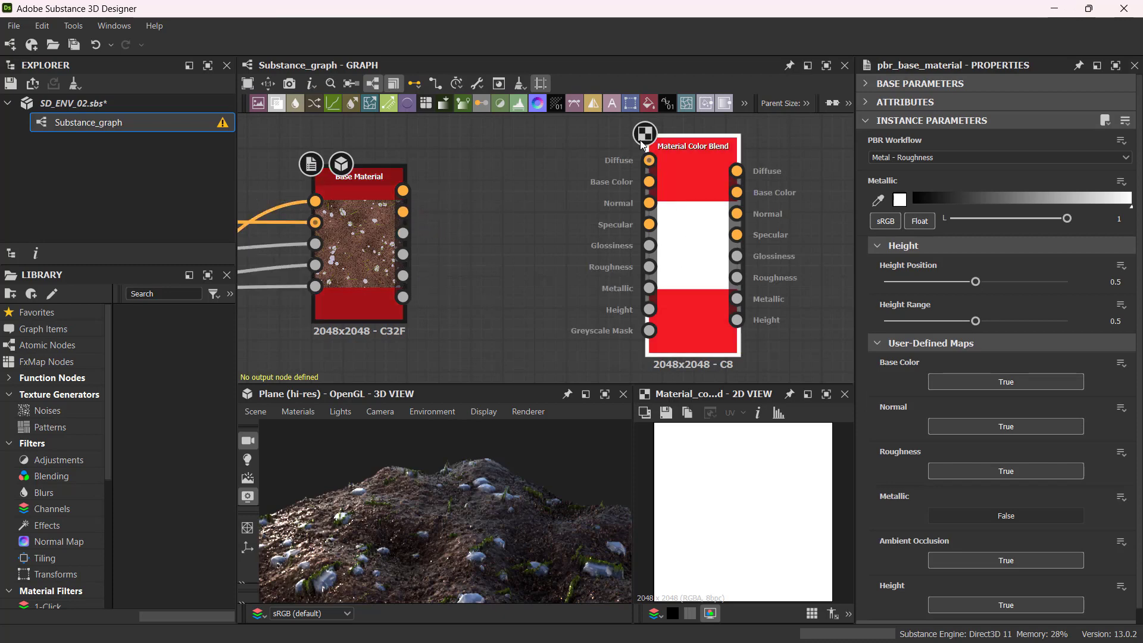
pyautogui.click(660, 243)
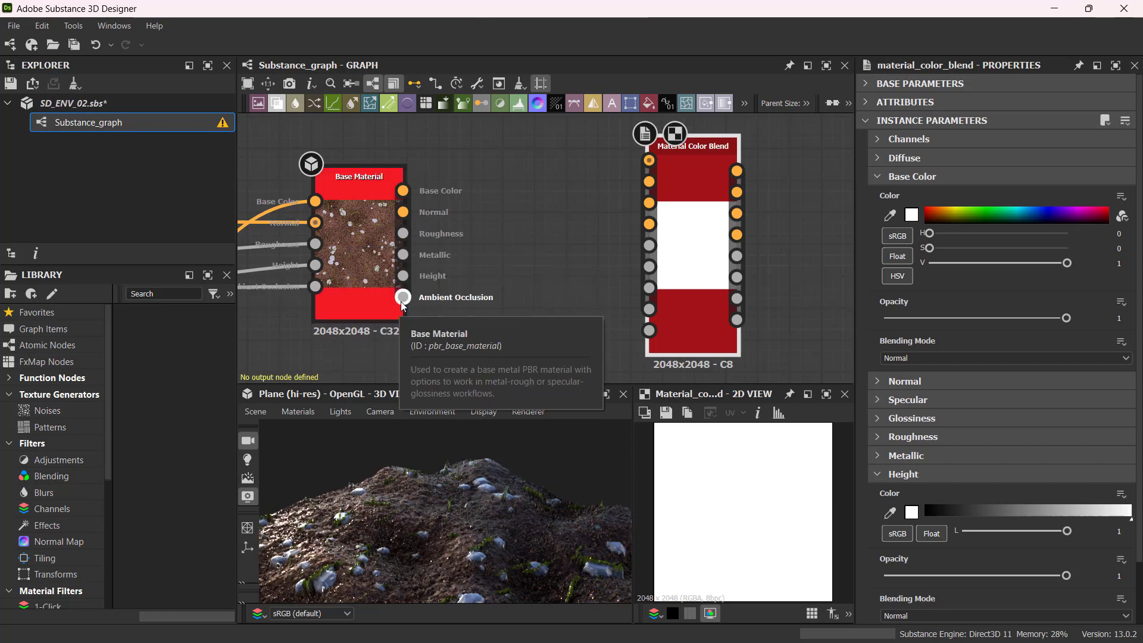
pyautogui.doubleClick(688, 202)
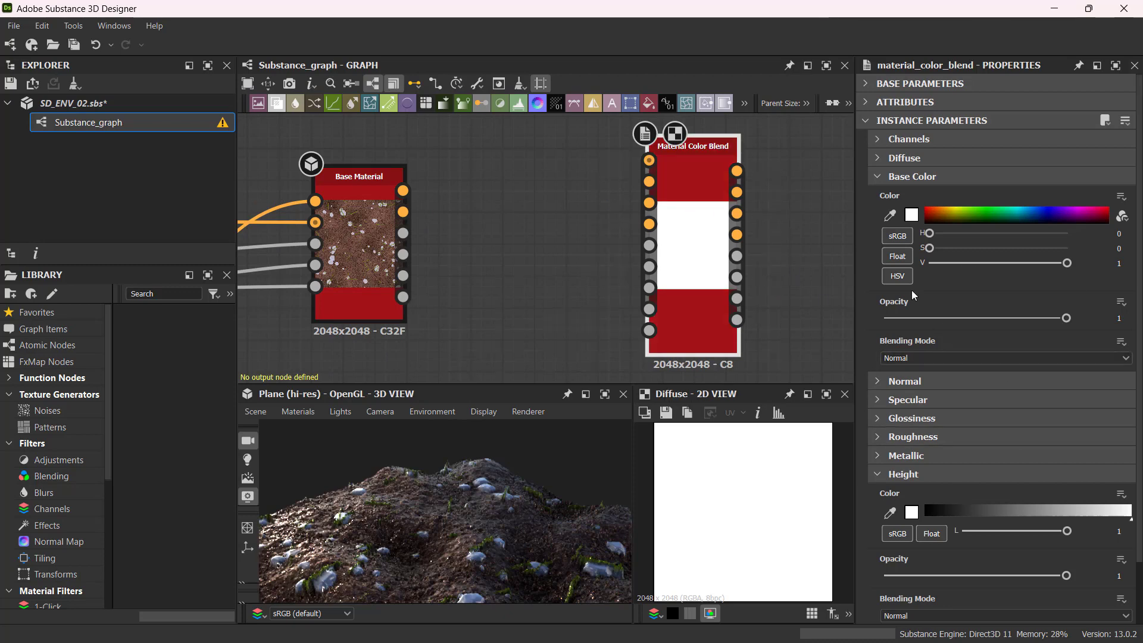
# Disable the Diffuse, Specular and Glossiness channels of the Material Color Blend node
pyautogui.scroll(-2, 918, 384)
pyautogui.scroll(2, 917, 381)
pyautogui.click(864, 125)
pyautogui.click(862, 123)
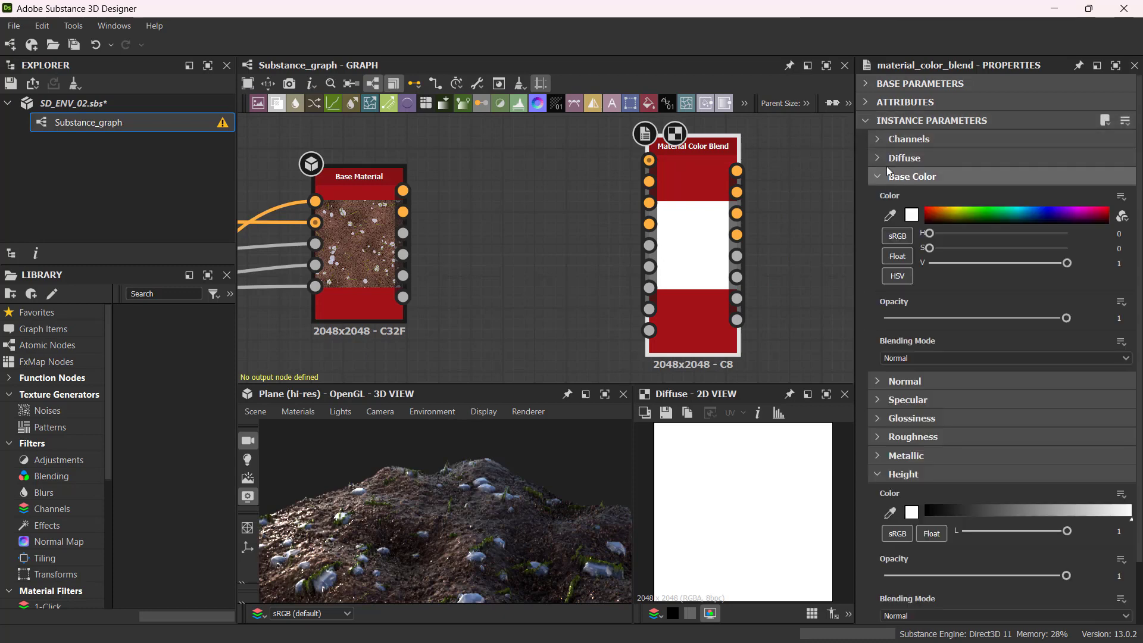
pyautogui.click(879, 141)
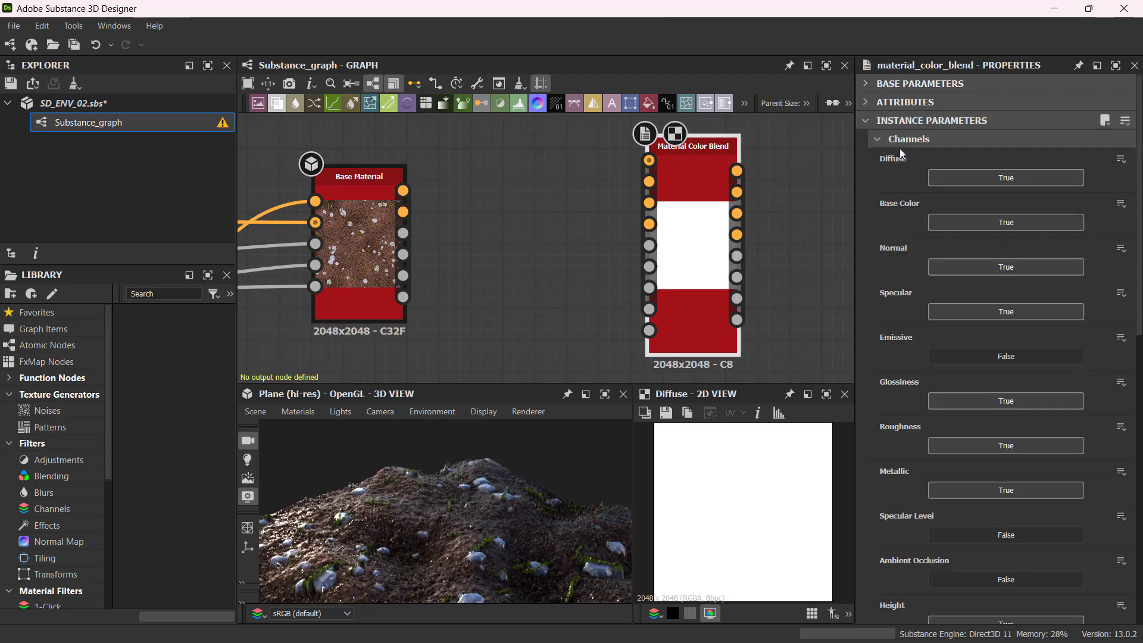
pyautogui.click(955, 179)
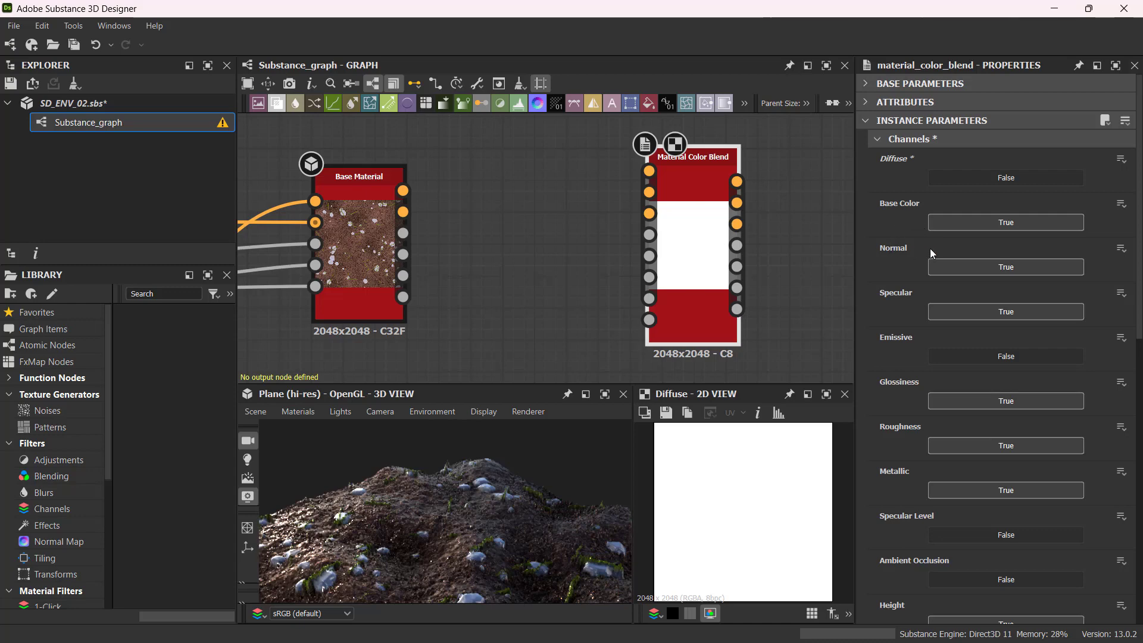
pyautogui.click(940, 309)
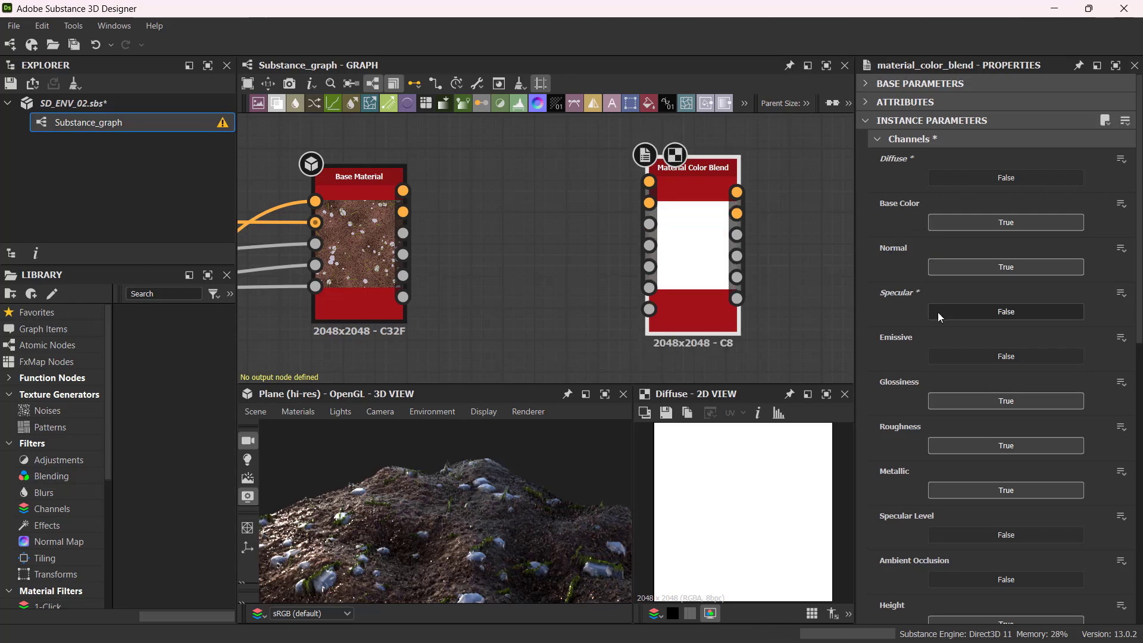
pyautogui.scroll(-1, 937, 312)
pyautogui.scroll(-1, 953, 268)
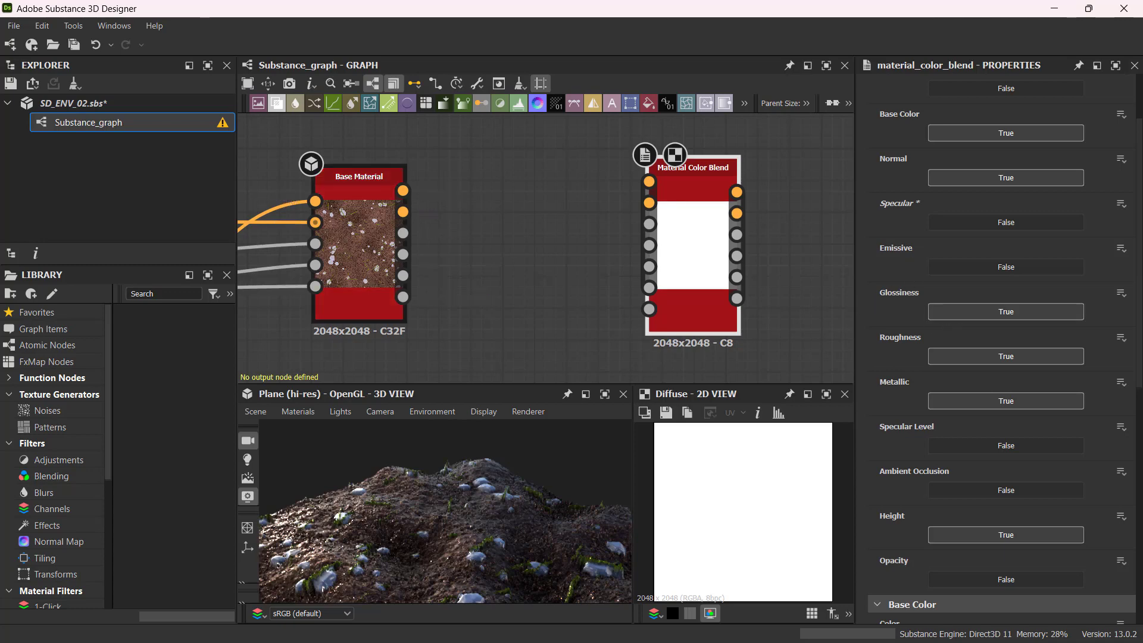
pyautogui.click(943, 310)
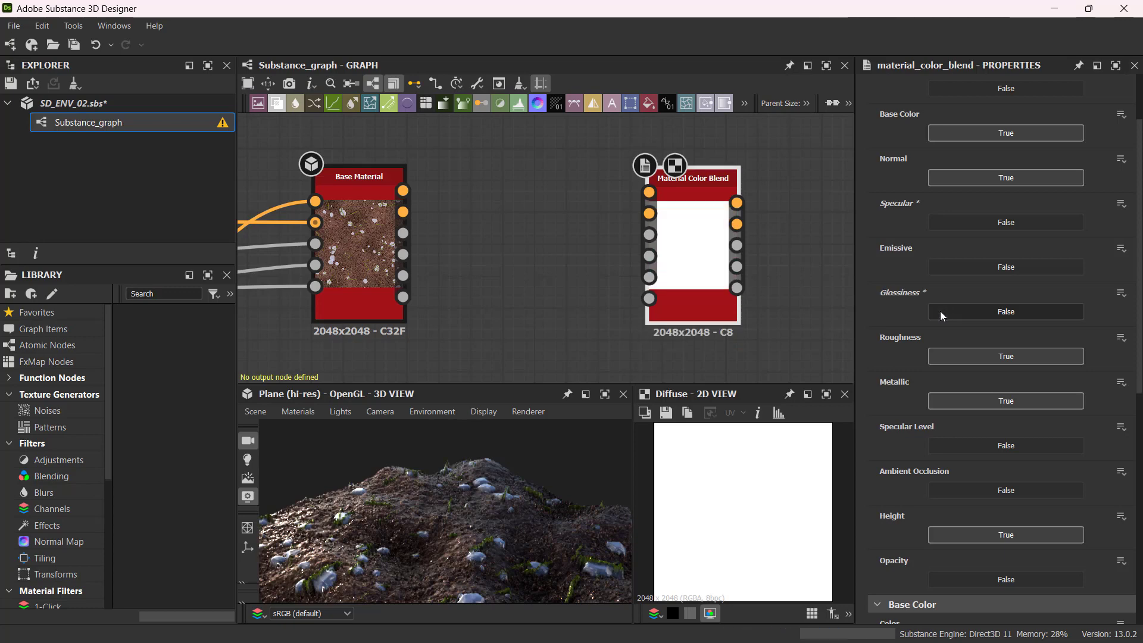
# Enable the Ambient Occlusion channel of the Material Color Blend node
pyautogui.scroll(-1, 888, 326)
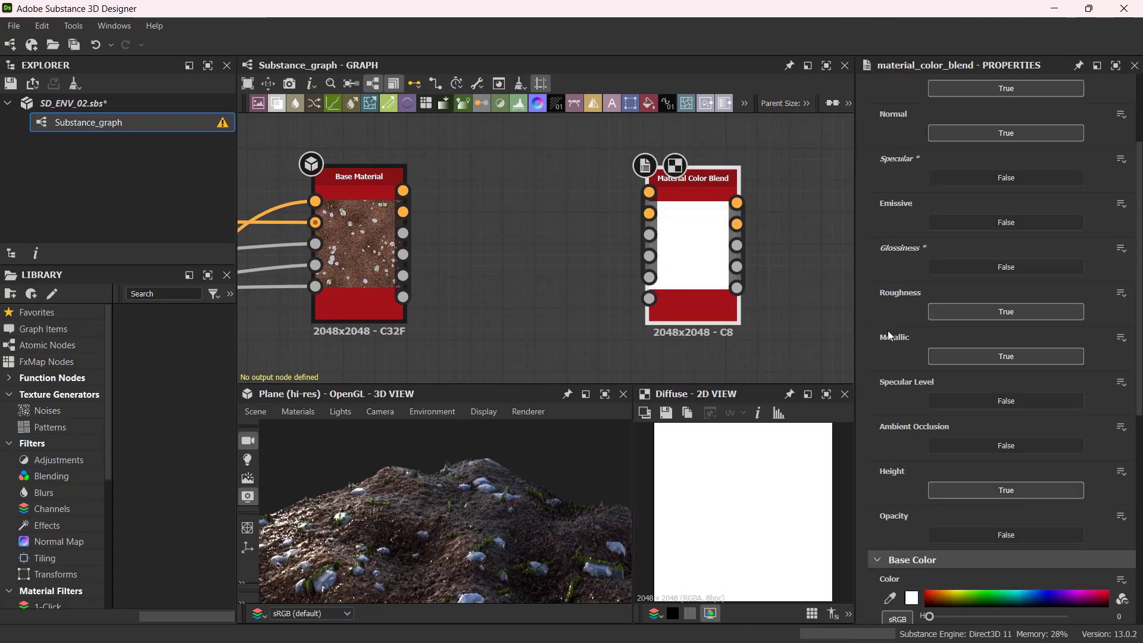
pyautogui.scroll(-1, 906, 358)
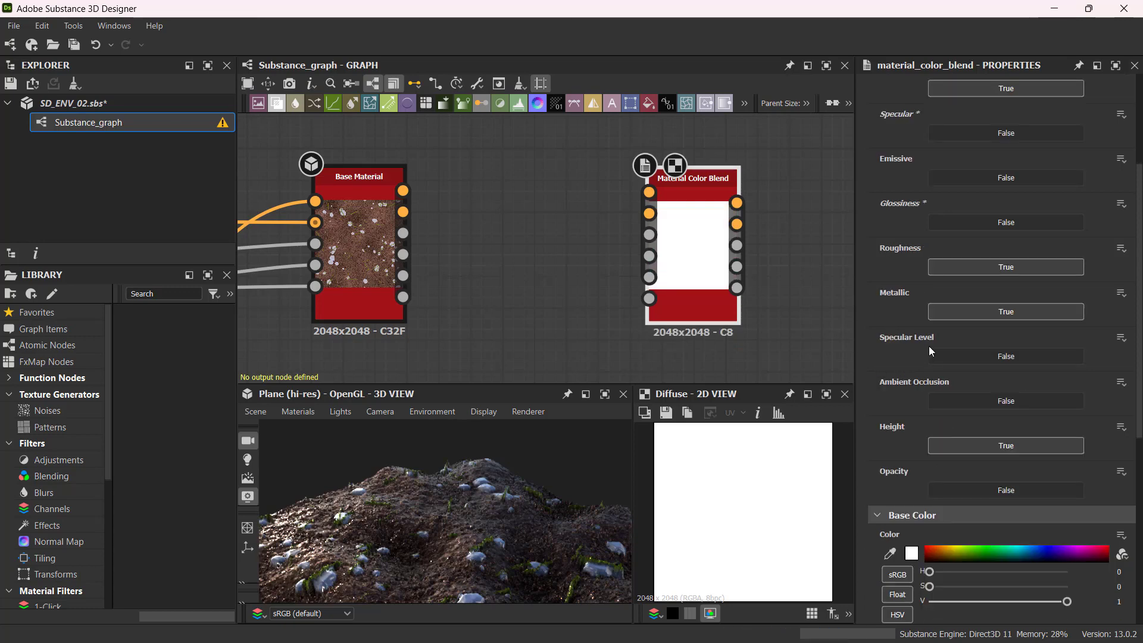
pyautogui.click(946, 400)
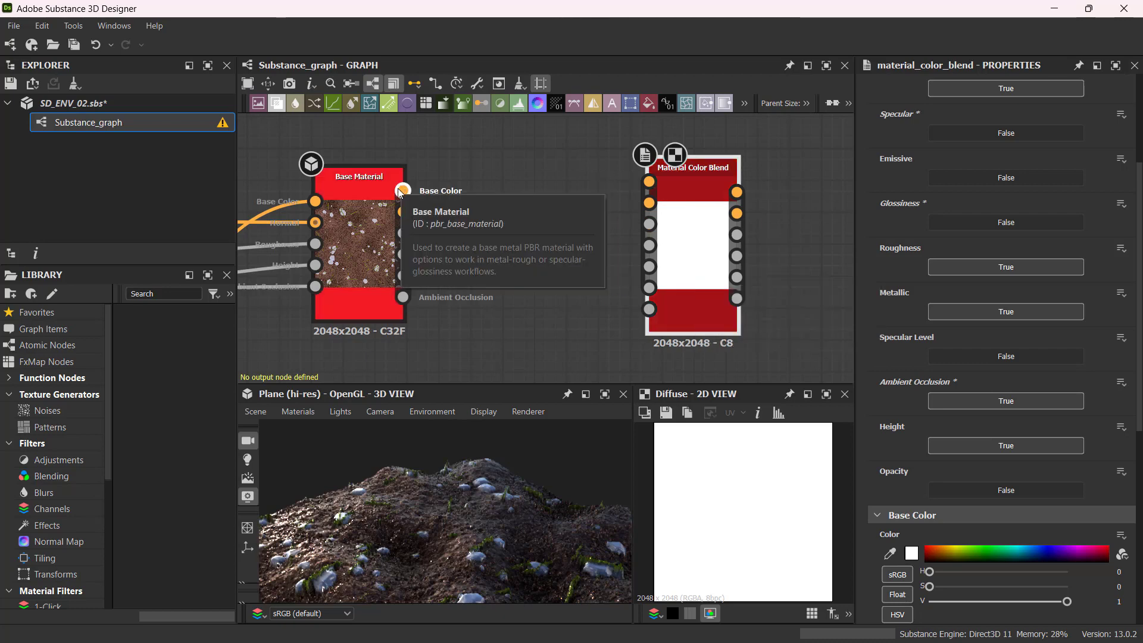
# Connect Base Material's Base Color, Normal, Roughness, Metallic, Height and Ambient Occlusion outputs to the matching Material Color Blend inputs
pyautogui.moveTo(402, 192); pyautogui.dragTo(649, 182)
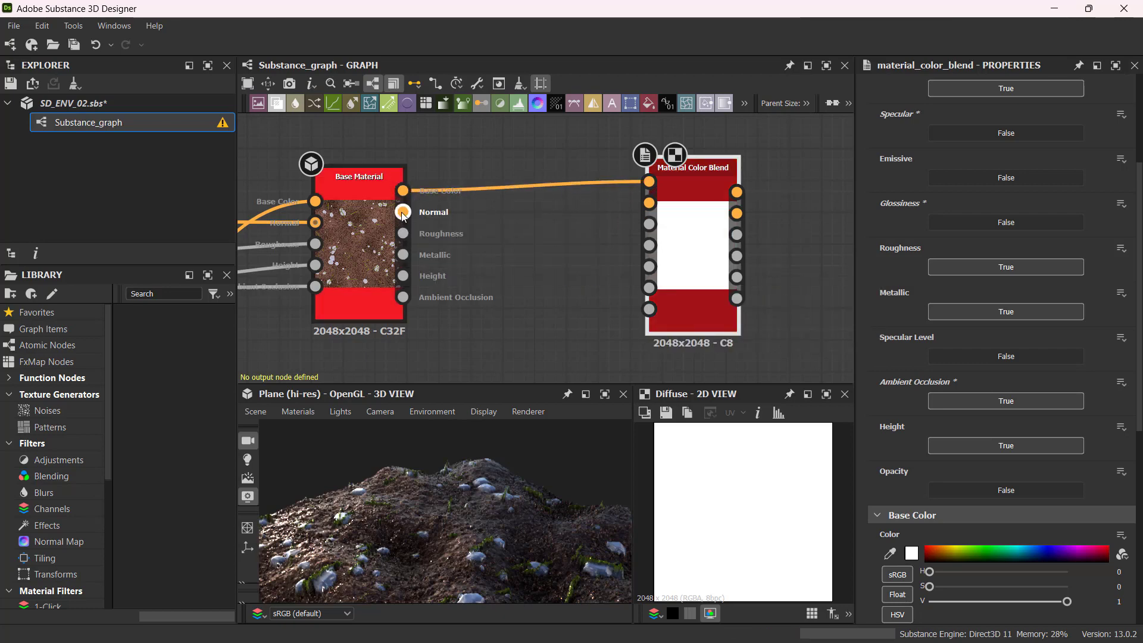
pyautogui.moveTo(403, 212); pyautogui.dragTo(662, 223)
pyautogui.moveTo(403, 232); pyautogui.dragTo(665, 225)
pyautogui.moveTo(403, 255); pyautogui.dragTo(649, 246)
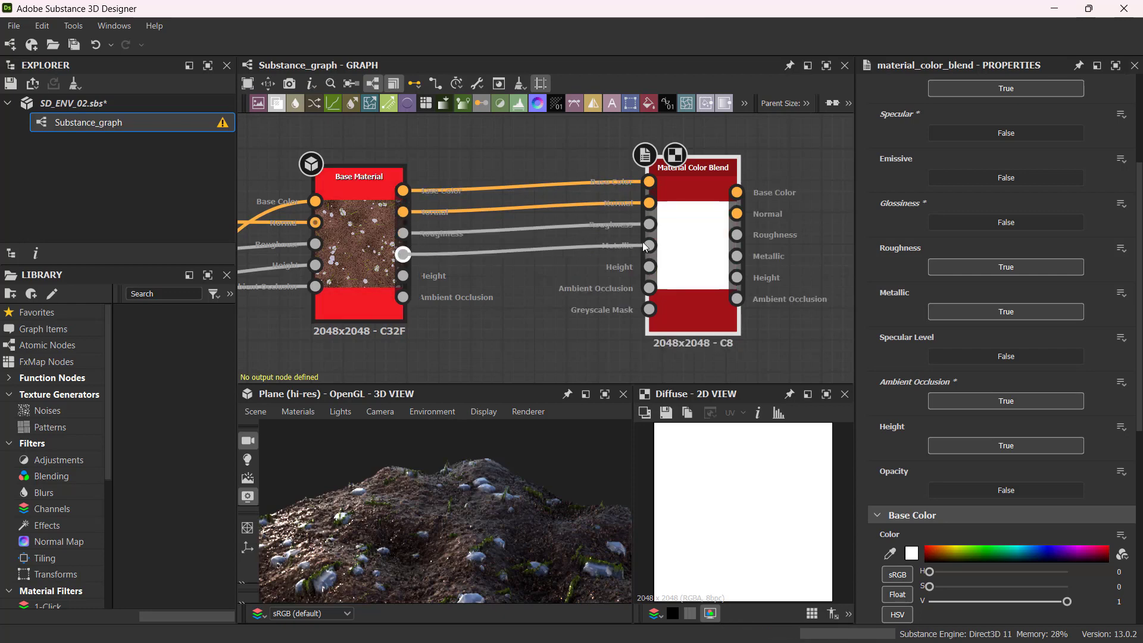
pyautogui.moveTo(403, 276); pyautogui.dragTo(649, 267)
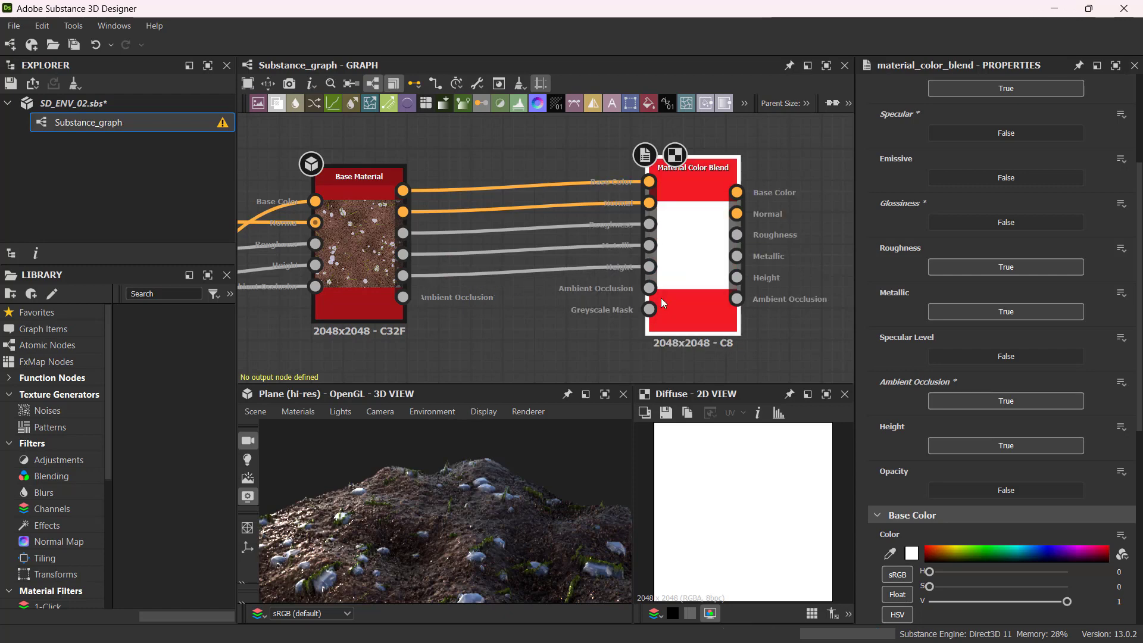
pyautogui.moveTo(413, 297); pyautogui.dragTo(649, 287)
pyautogui.scroll(-1, 564, 301)
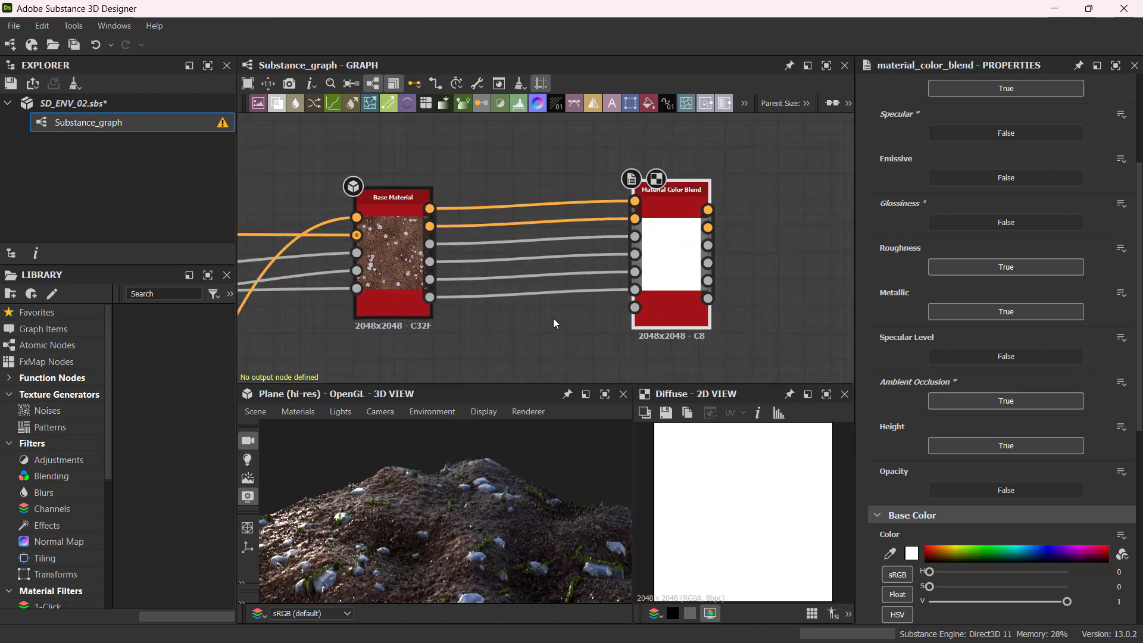
# Collapse the Material Color Blend node's Channels parameters and display the node's outputs on the plane in the 3D view
pyautogui.moveTo(556, 324); pyautogui.dragTo(525, 268, button='middle')
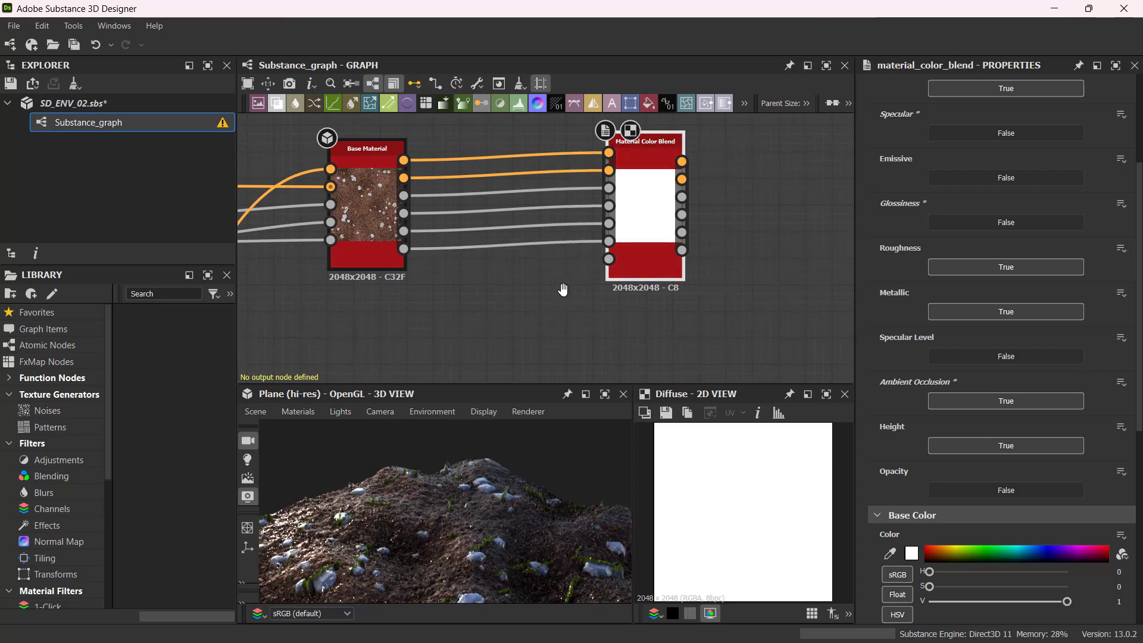
pyautogui.moveTo(563, 288); pyautogui.dragTo(605, 265, button='middle')
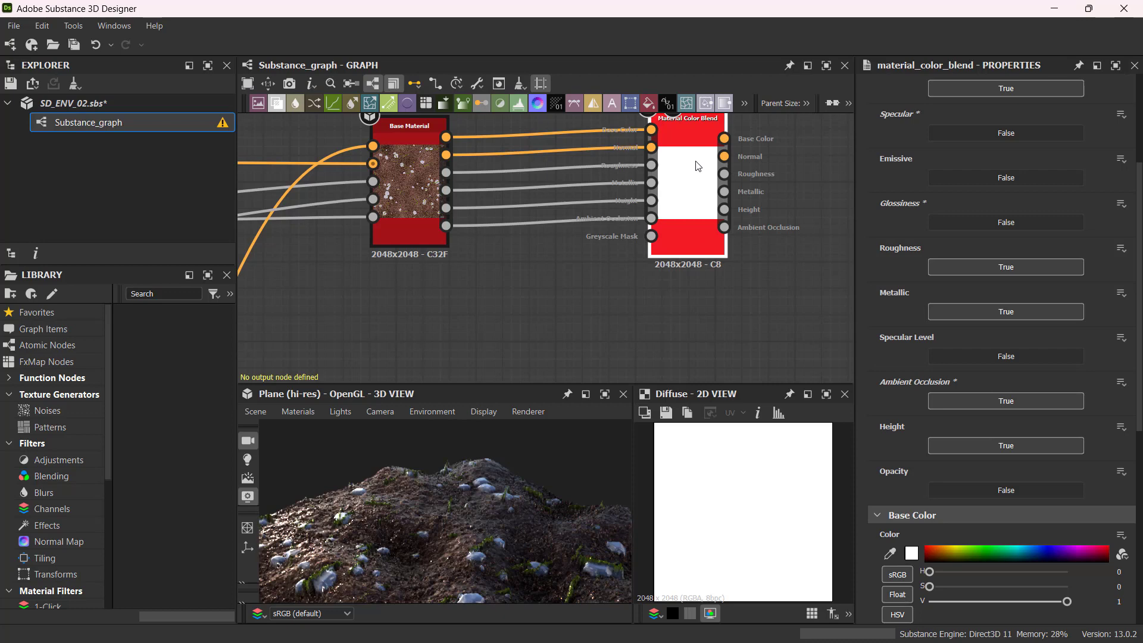
pyautogui.moveTo(698, 166); pyautogui.dragTo(699, 161)
pyautogui.scroll(3, 995, 225)
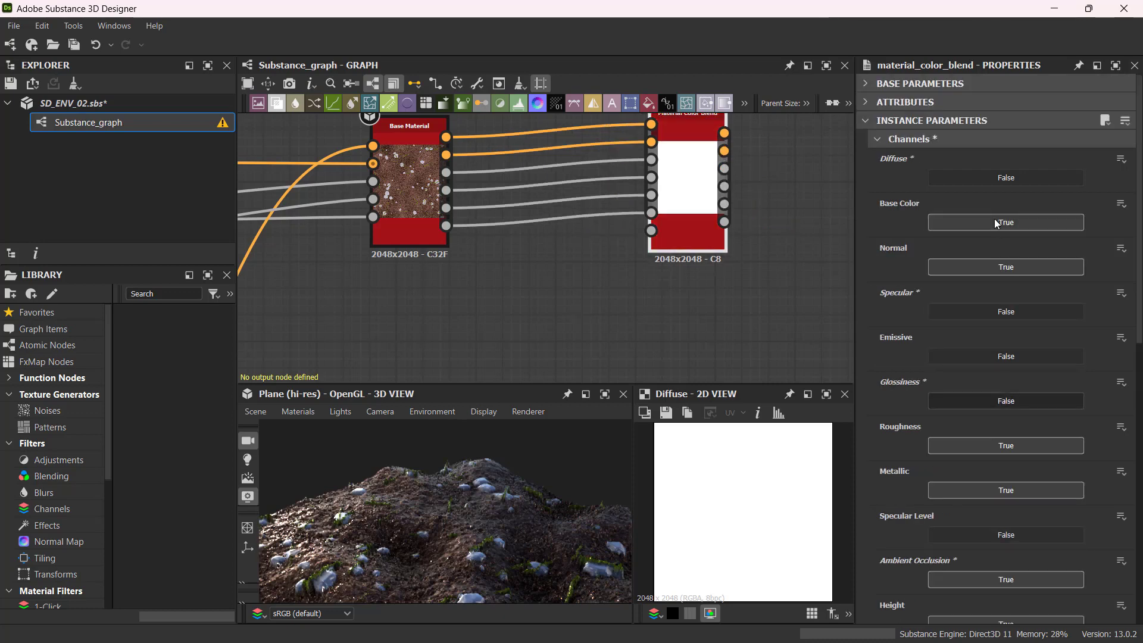
pyautogui.click(878, 138)
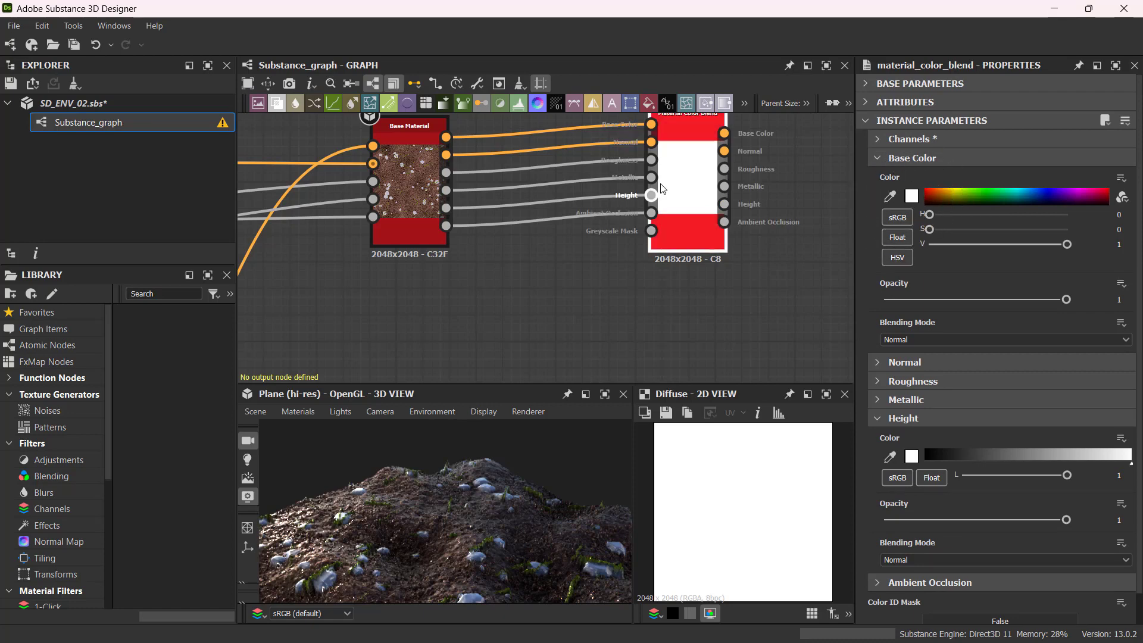
pyautogui.moveTo(690, 171); pyautogui.dragTo(456, 533)
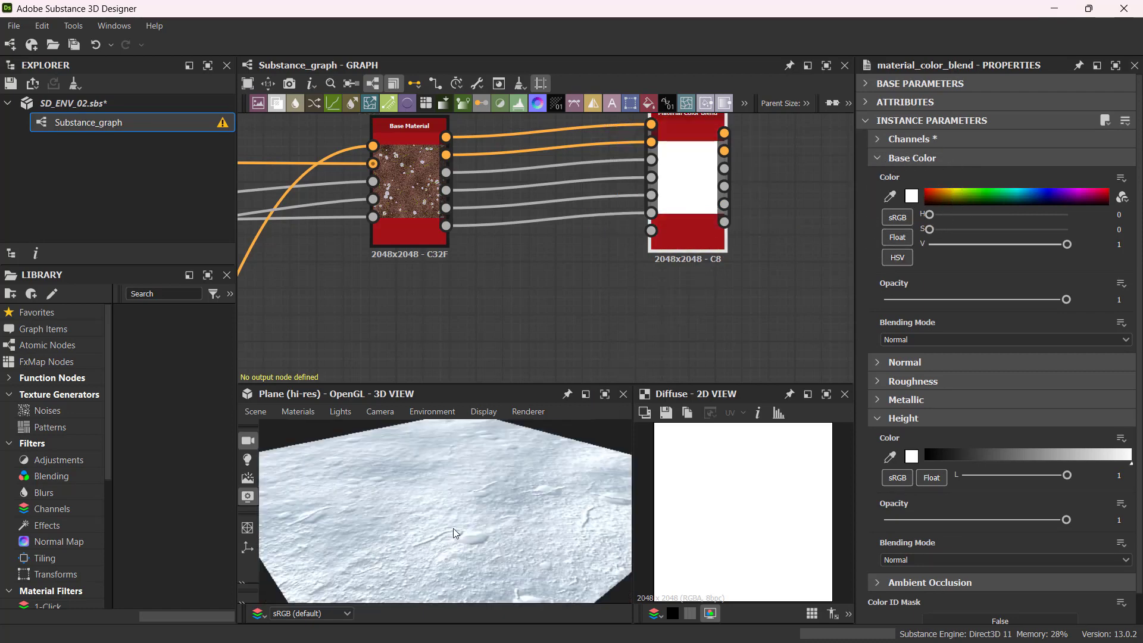
pyautogui.click(491, 498)
# Set the Height opacity of the Material Color Blend node to 0 and inspect the terrain relief in the 3D view
pyautogui.scroll(-1, 977, 466)
pyautogui.click(899, 422)
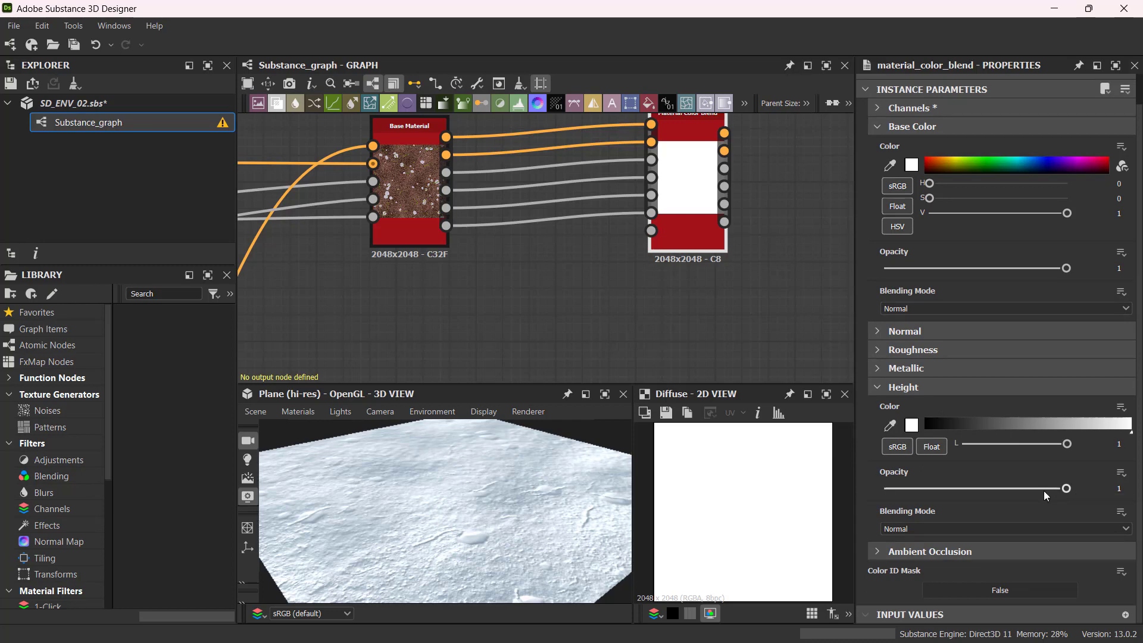
pyautogui.moveTo(1066, 488); pyautogui.dragTo(837, 487)
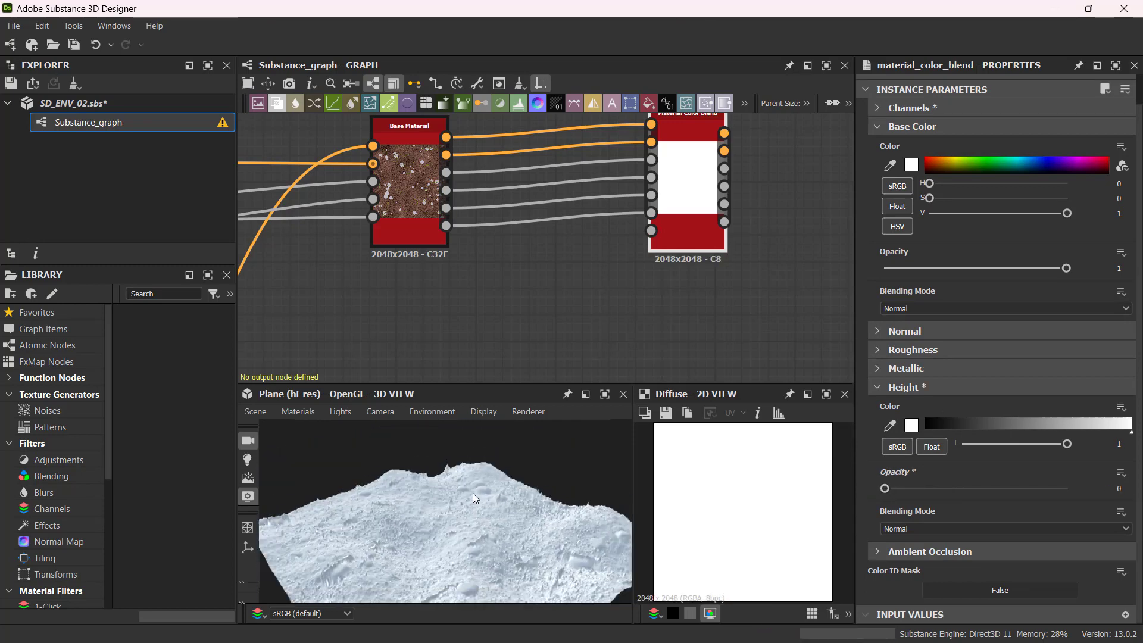
pyautogui.moveTo(462, 508); pyautogui.dragTo(474, 529)
pyautogui.moveTo(433, 494); pyautogui.dragTo(435, 503)
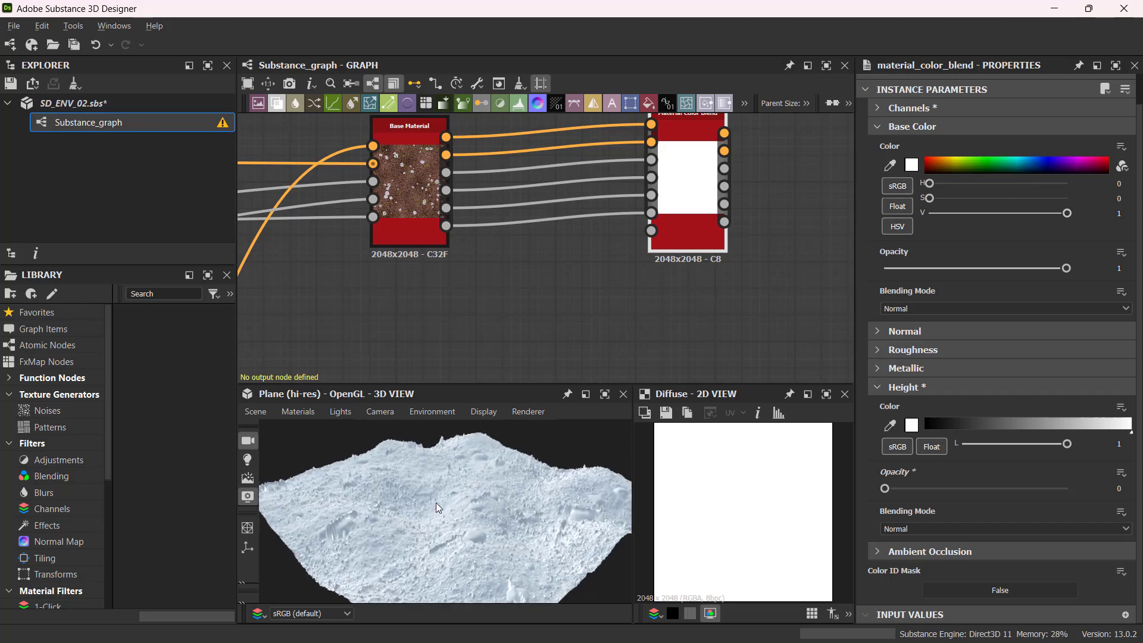
# Set the Base Color of the Material Color Blend node to the dark grey #6b6868
pyautogui.click(911, 166)
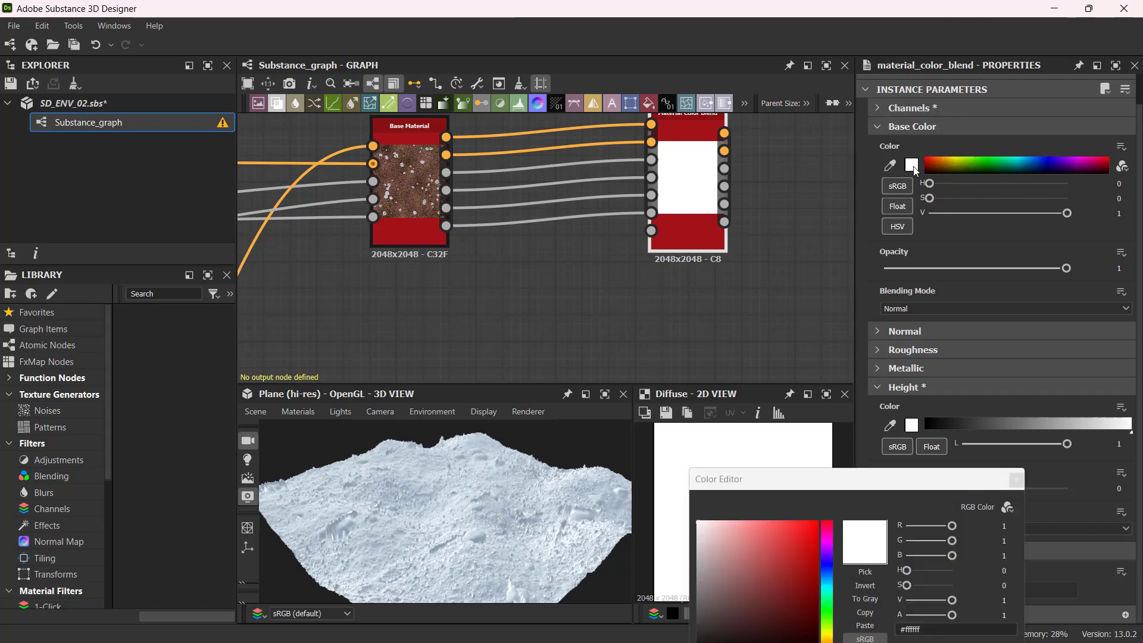
pyautogui.moveTo(844, 483); pyautogui.dragTo(873, 324)
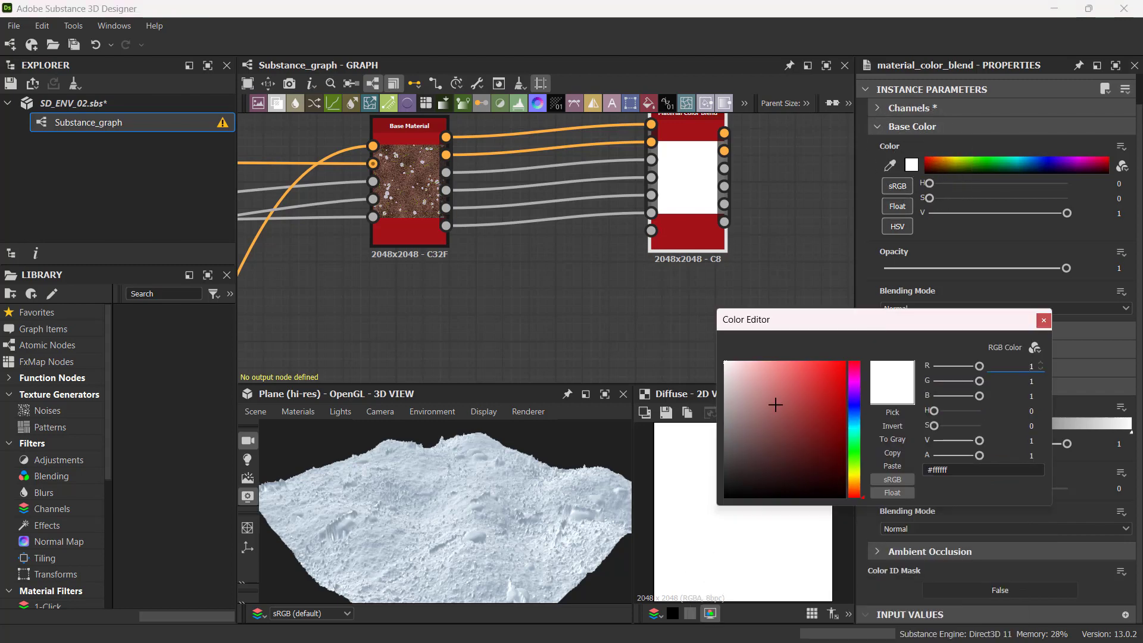
pyautogui.moveTo(738, 412); pyautogui.dragTo(729, 440)
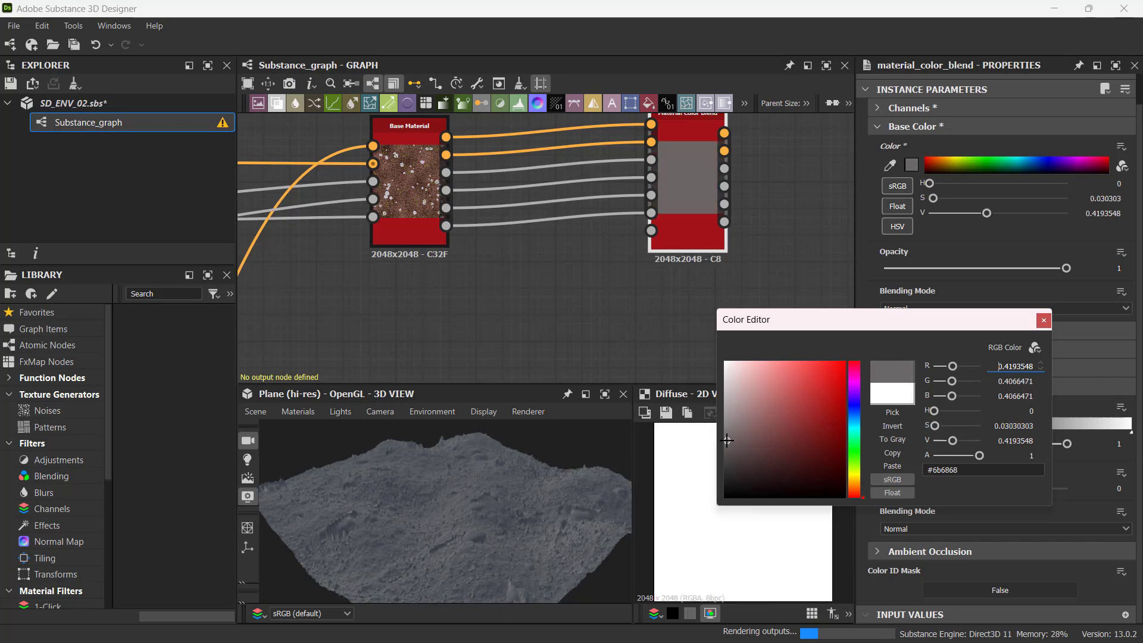
pyautogui.click(1043, 322)
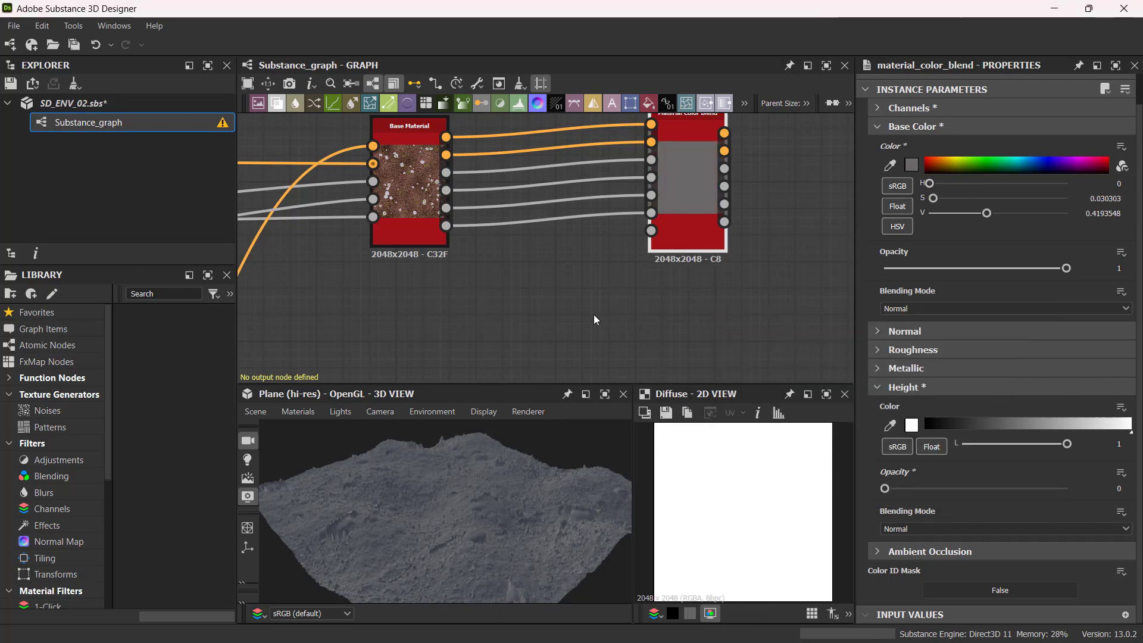
# Add a Dirt mask generator node to the graph below the links between Base Material and Material Color Blend
pyautogui.click(574, 294)
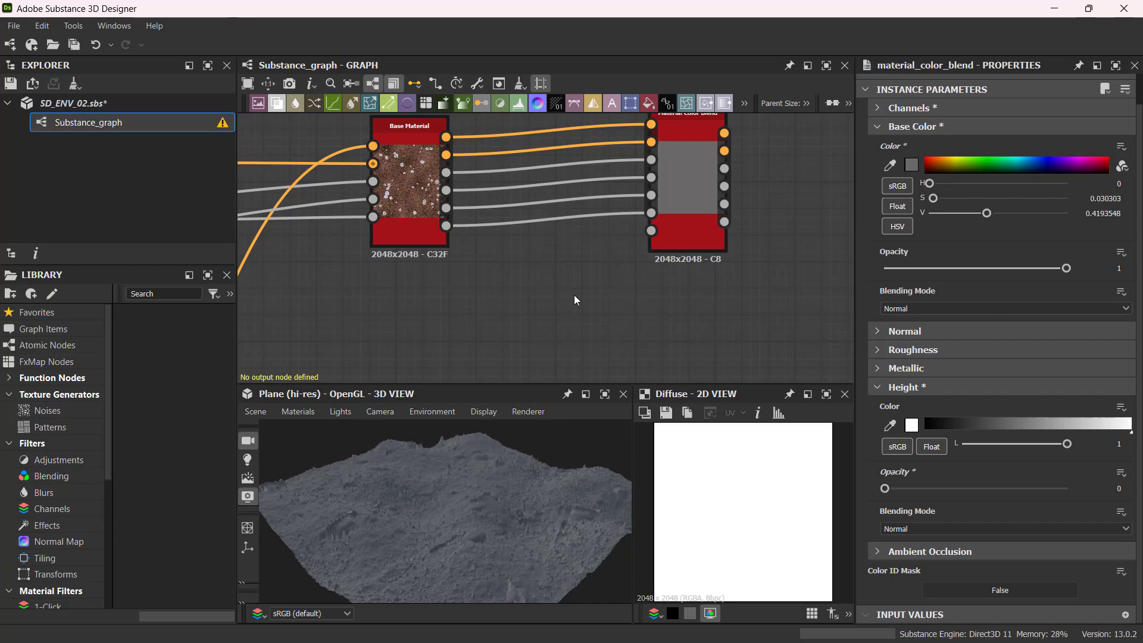
pyautogui.click(574, 295)
pyautogui.click(522, 302)
pyautogui.press('space')
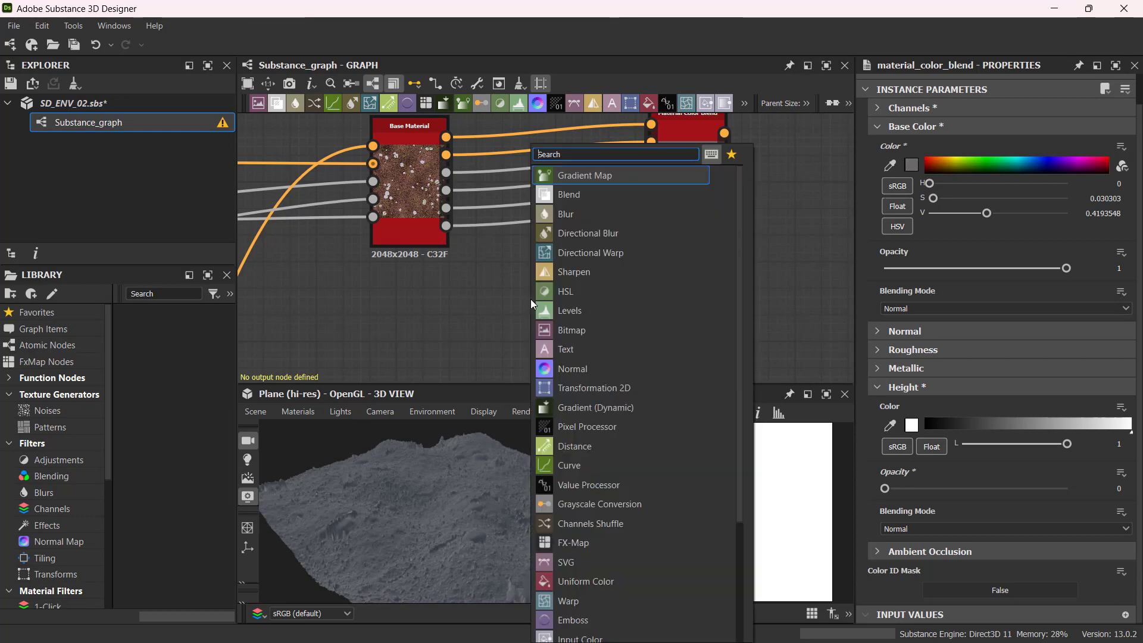
pyautogui.write('dirt')
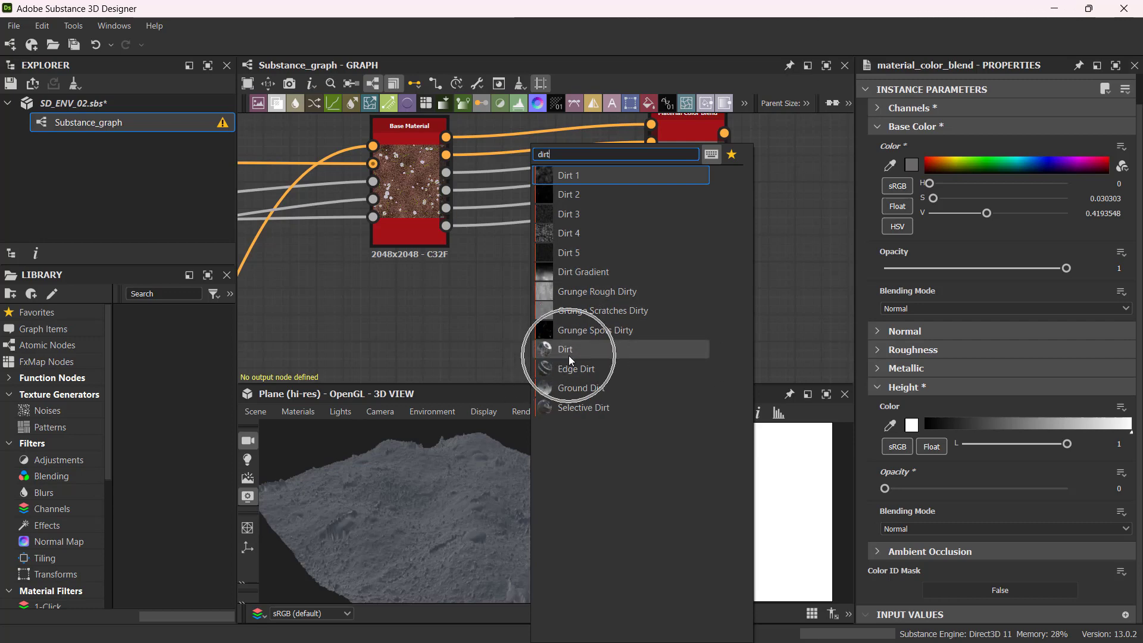
pyautogui.click(589, 355)
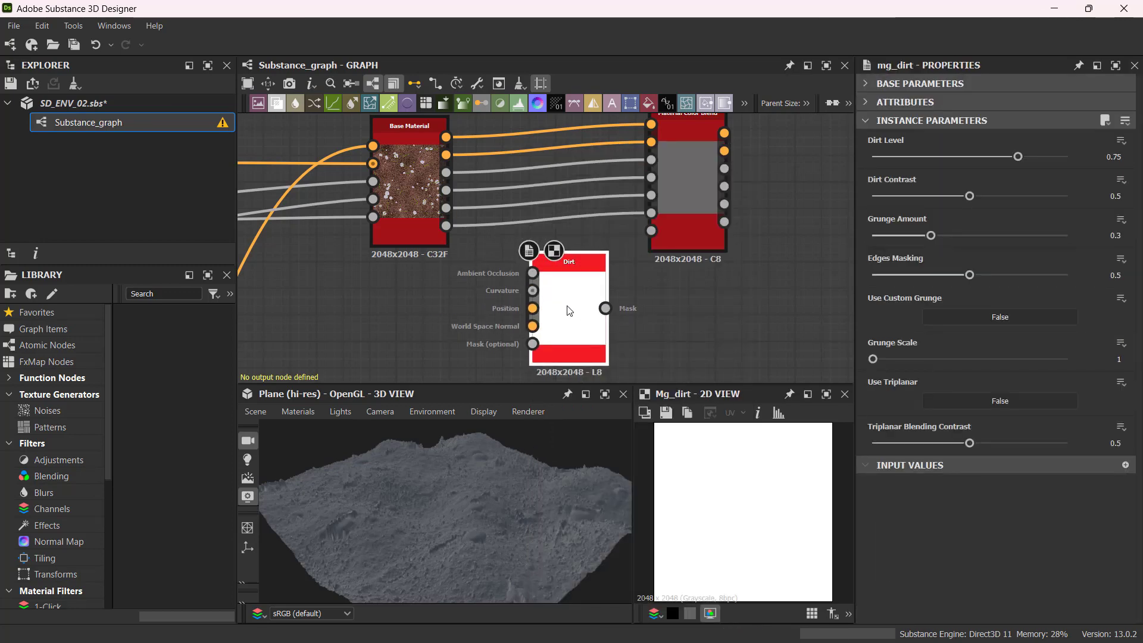
# Space out the Material Color Blend and Dirt nodes and connect Base Material's Ambient Occlusion output to Dirt's Ambient Occlusion input
pyautogui.scroll(-4, 613, 312)
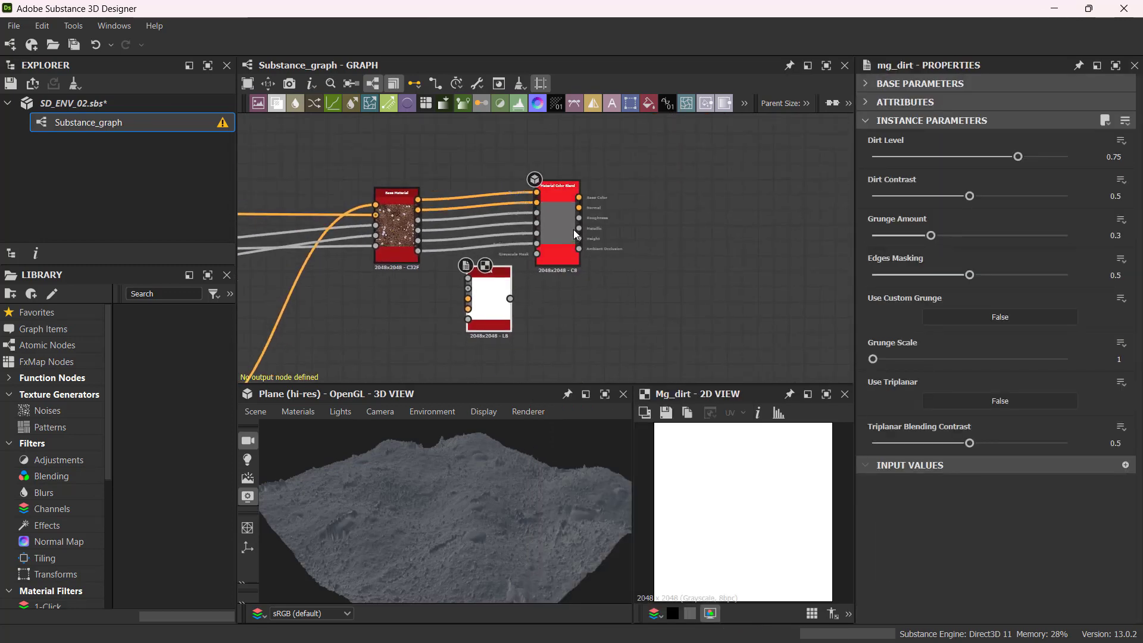
pyautogui.moveTo(563, 228); pyautogui.dragTo(676, 223)
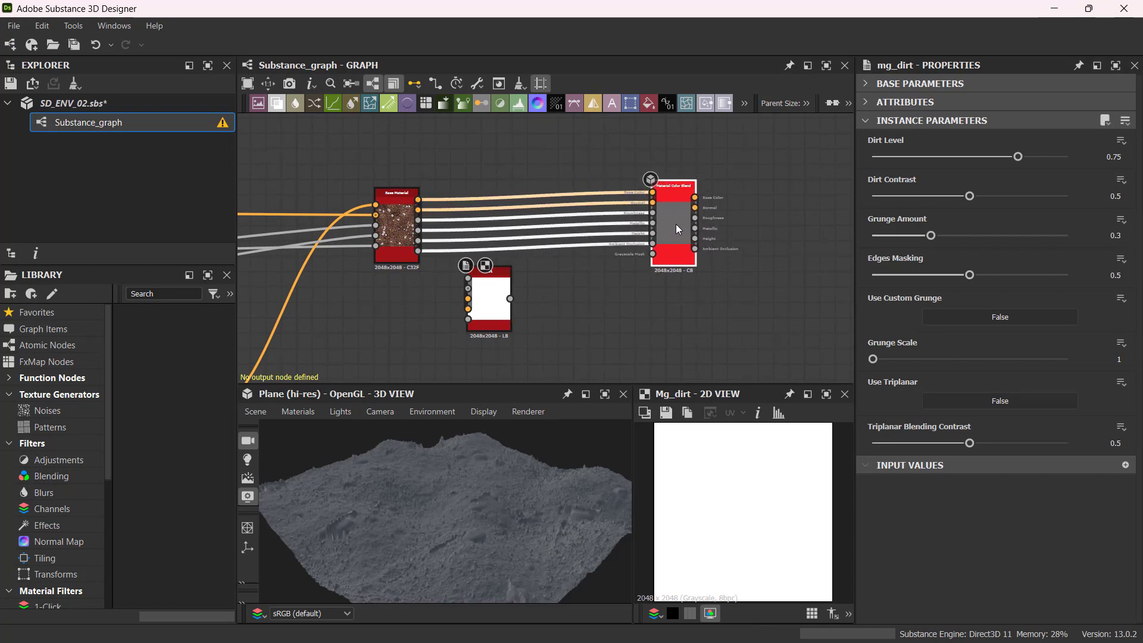
pyautogui.moveTo(479, 301); pyautogui.dragTo(586, 283)
pyautogui.scroll(4, 538, 301)
pyautogui.scroll(-2, 537, 300)
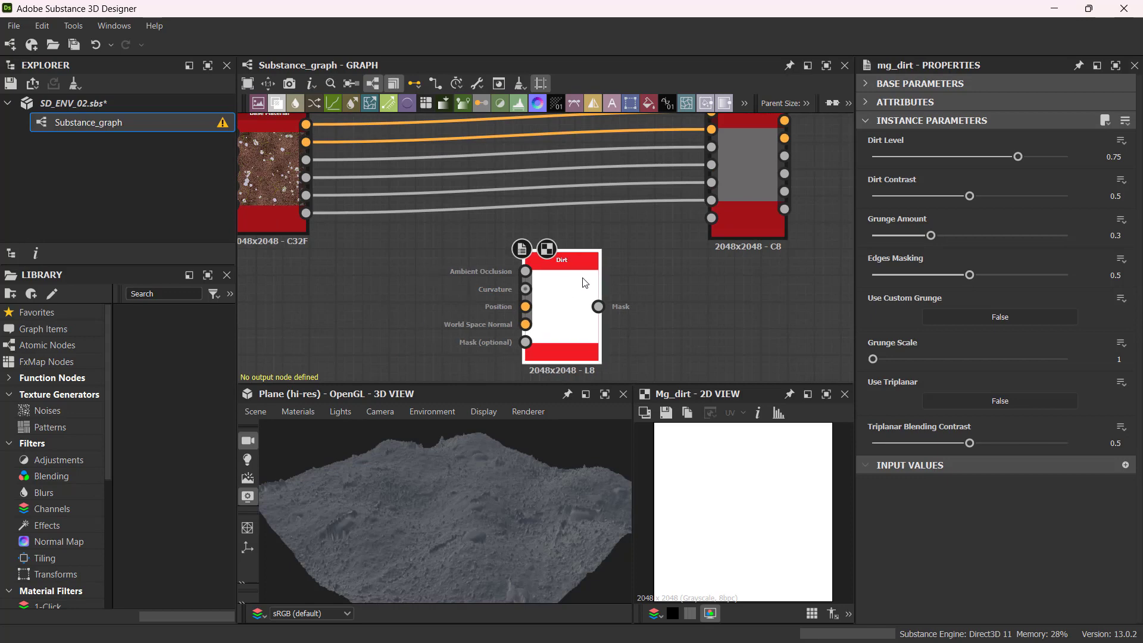
pyautogui.click(549, 293)
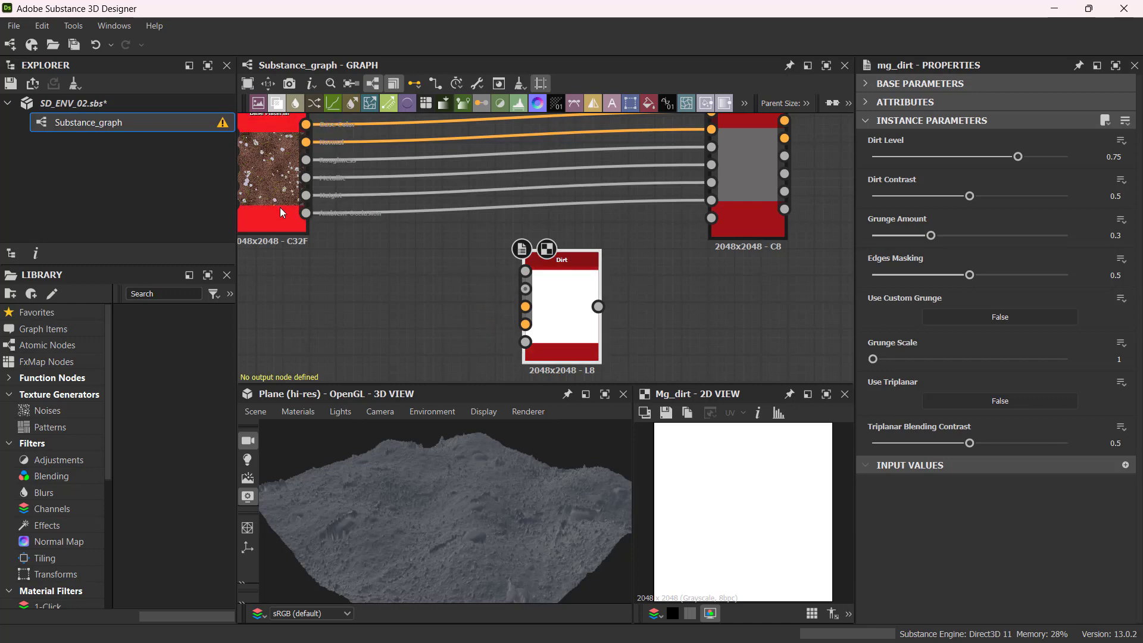
pyautogui.scroll(-1, 352, 256)
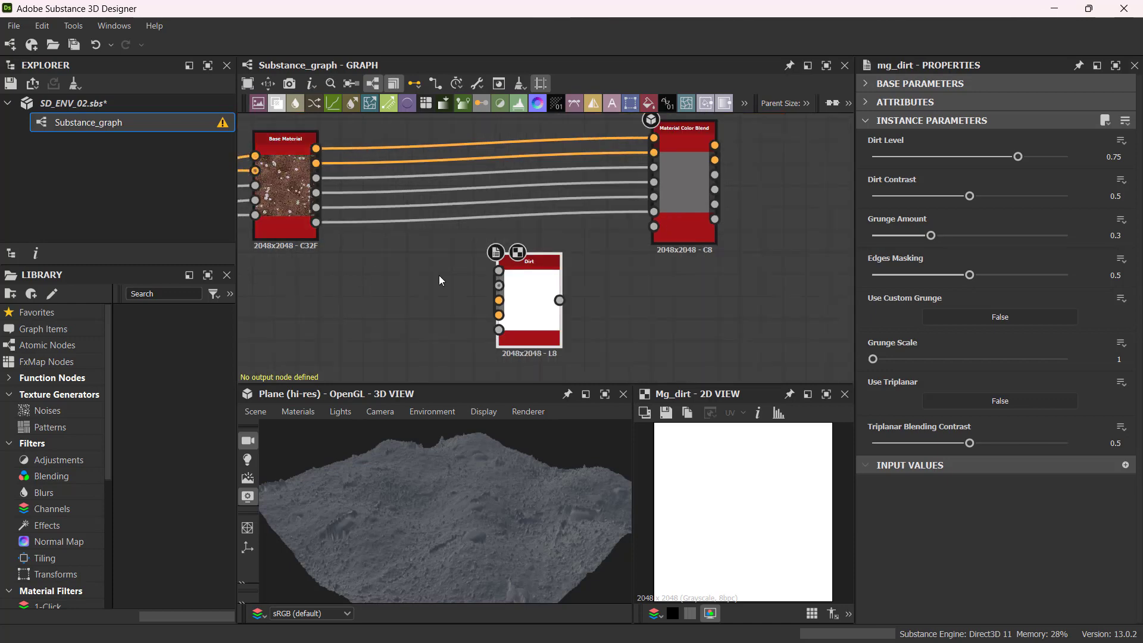
pyautogui.moveTo(318, 224); pyautogui.dragTo(499, 272)
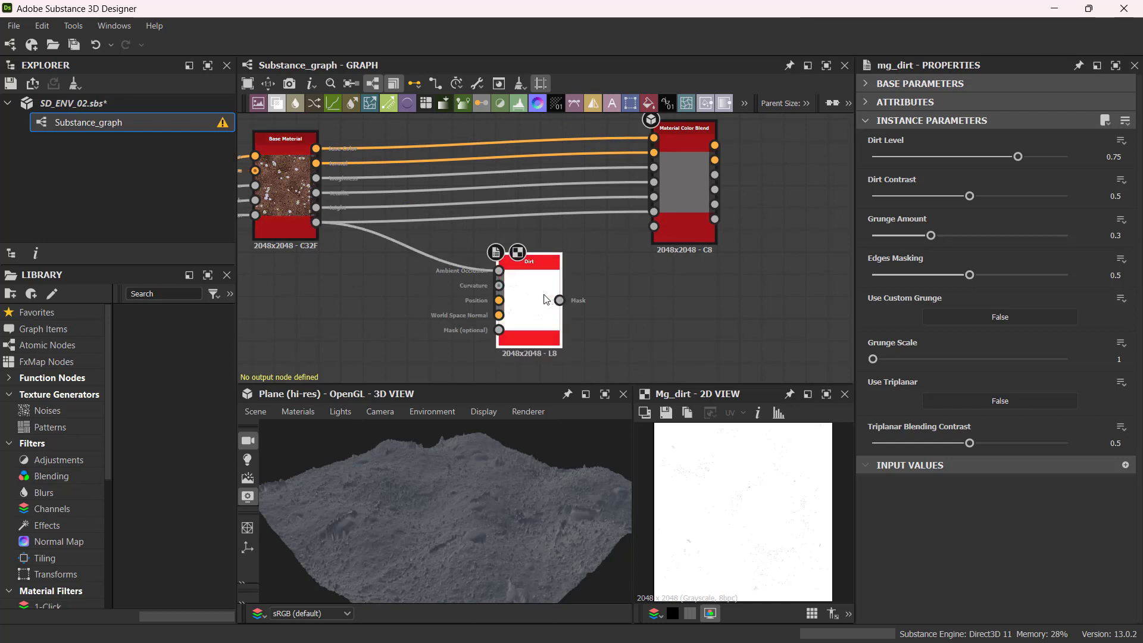
# Add a Curvature Smooth node between Base Material and Dirt and connect its output to Dirt's Curvature input
pyautogui.scroll(1, 513, 296)
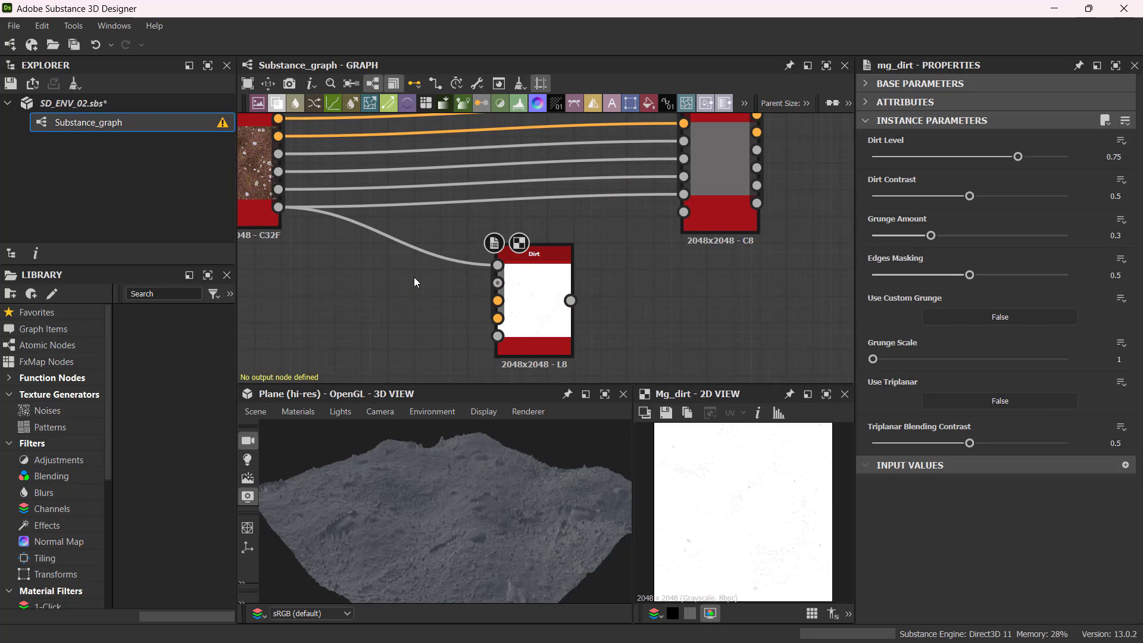
pyautogui.press('space')
pyautogui.write('cur')
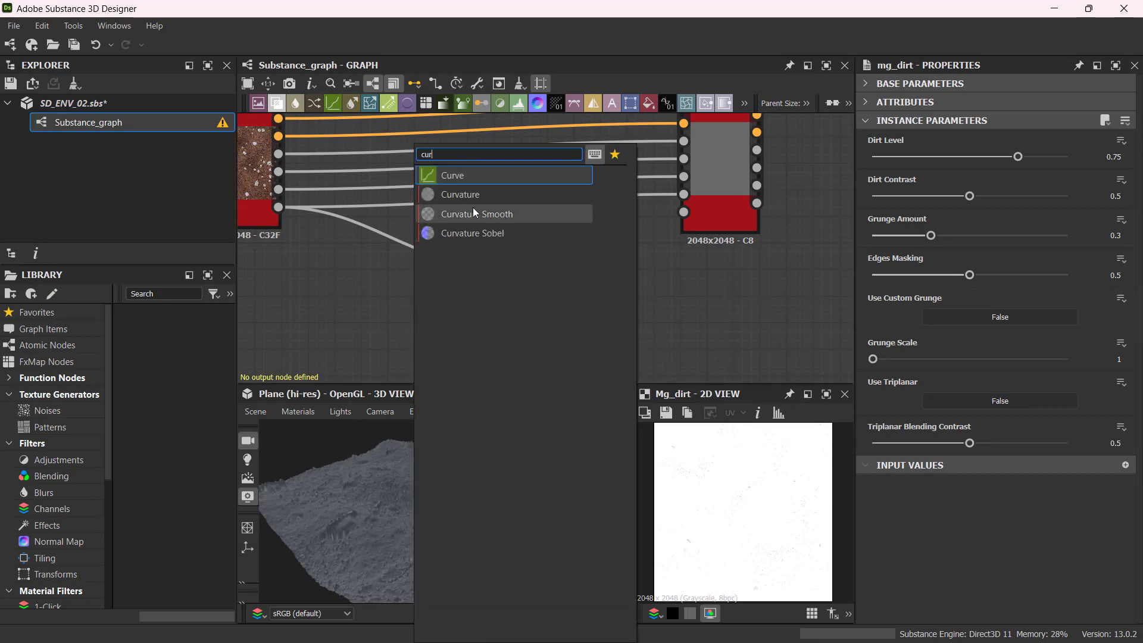
pyautogui.click(475, 213)
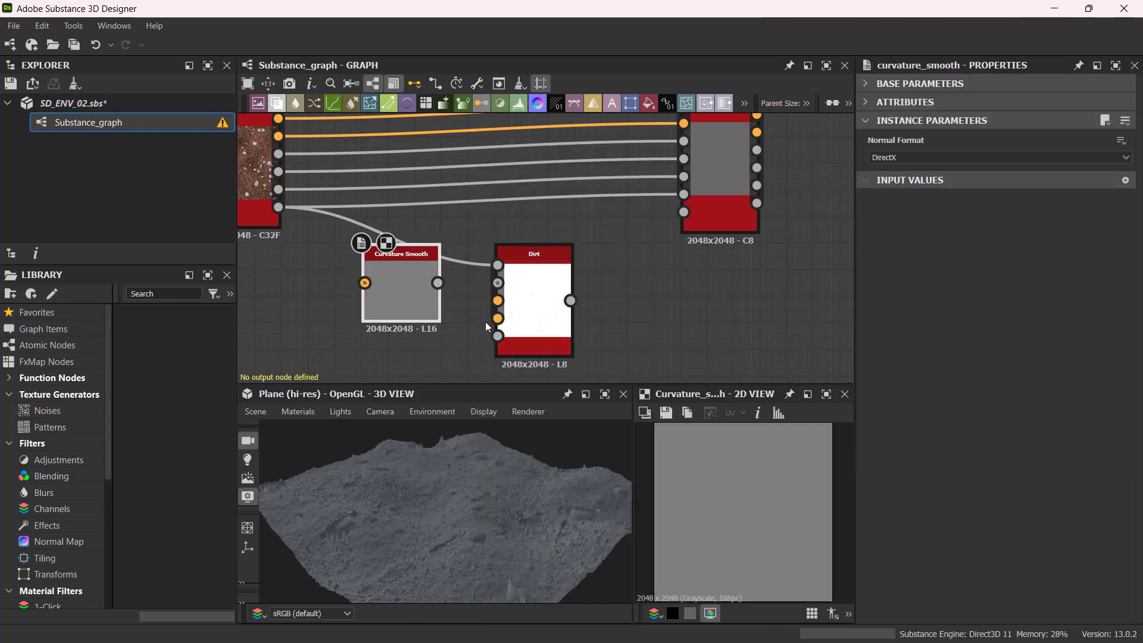
pyautogui.moveTo(566, 301); pyautogui.dragTo(646, 301)
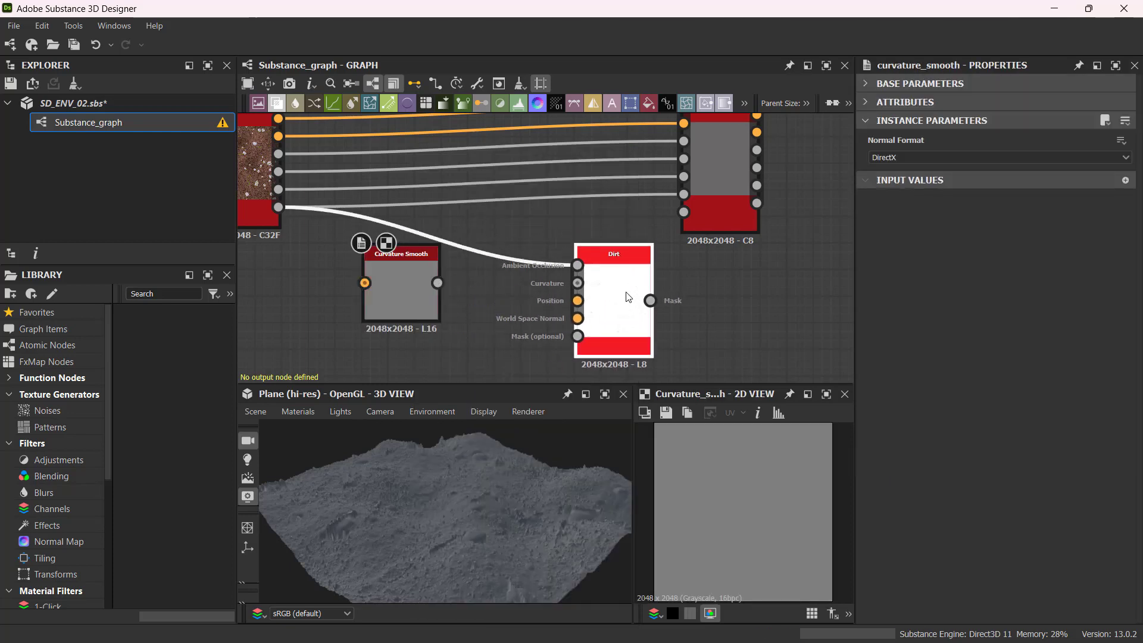
pyautogui.moveTo(381, 291); pyautogui.dragTo(578, 284)
pyautogui.moveTo(387, 310); pyautogui.dragTo(440, 311)
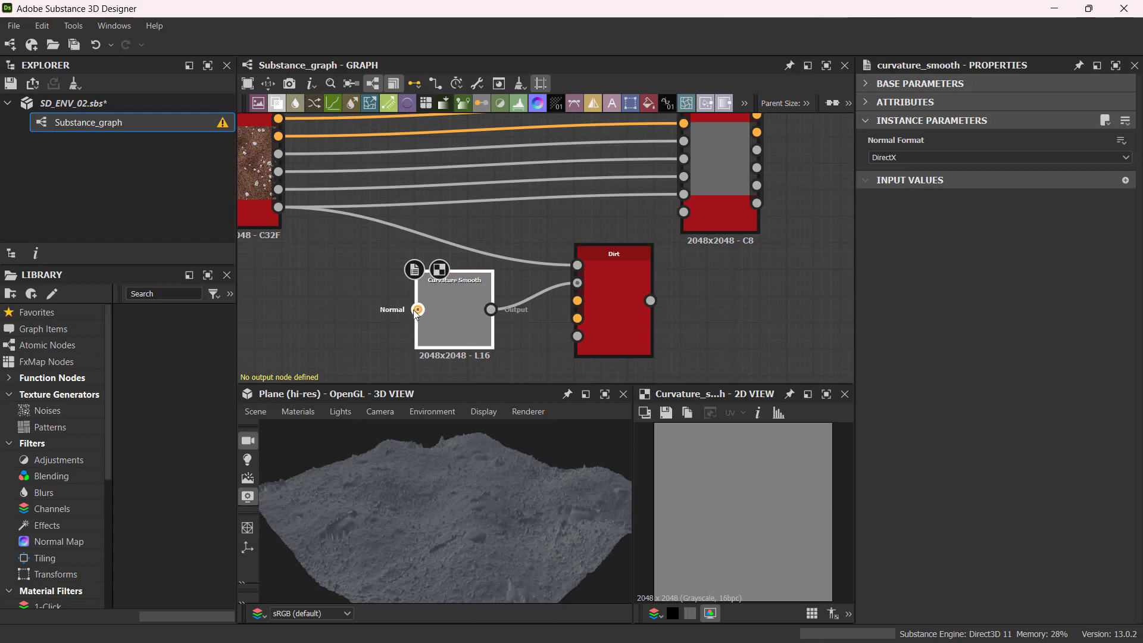
# Connect Base Material's Normal output to the Normal input of the Curvature Smooth node
pyautogui.scroll(-2, 315, 262)
pyautogui.moveTo(315, 262); pyautogui.dragTo(393, 261, button='middle')
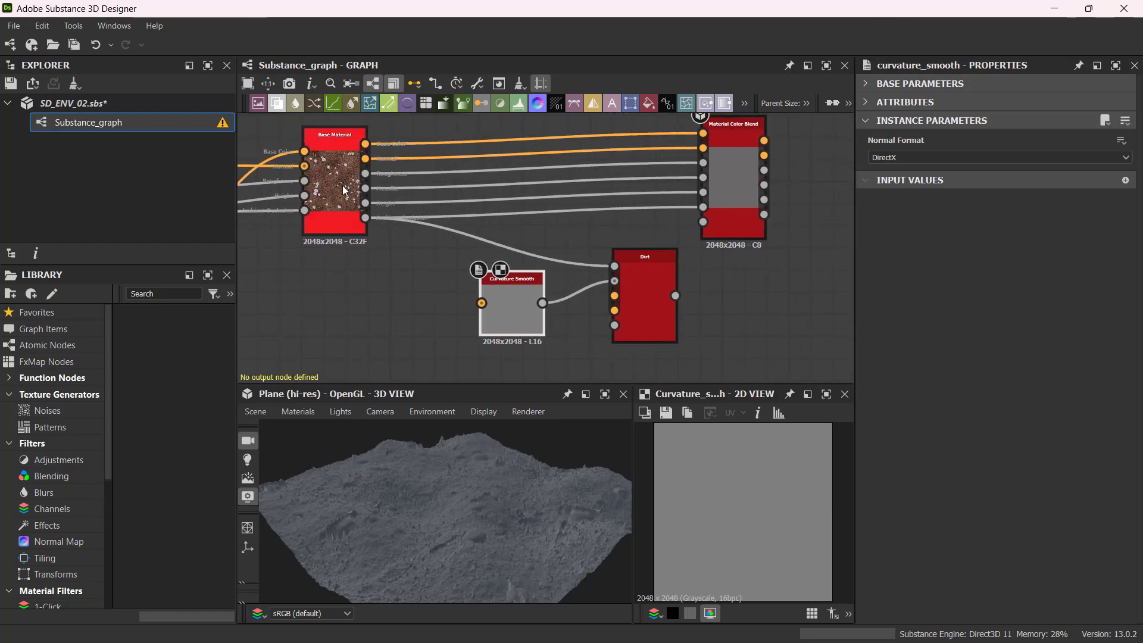
pyautogui.click(349, 165)
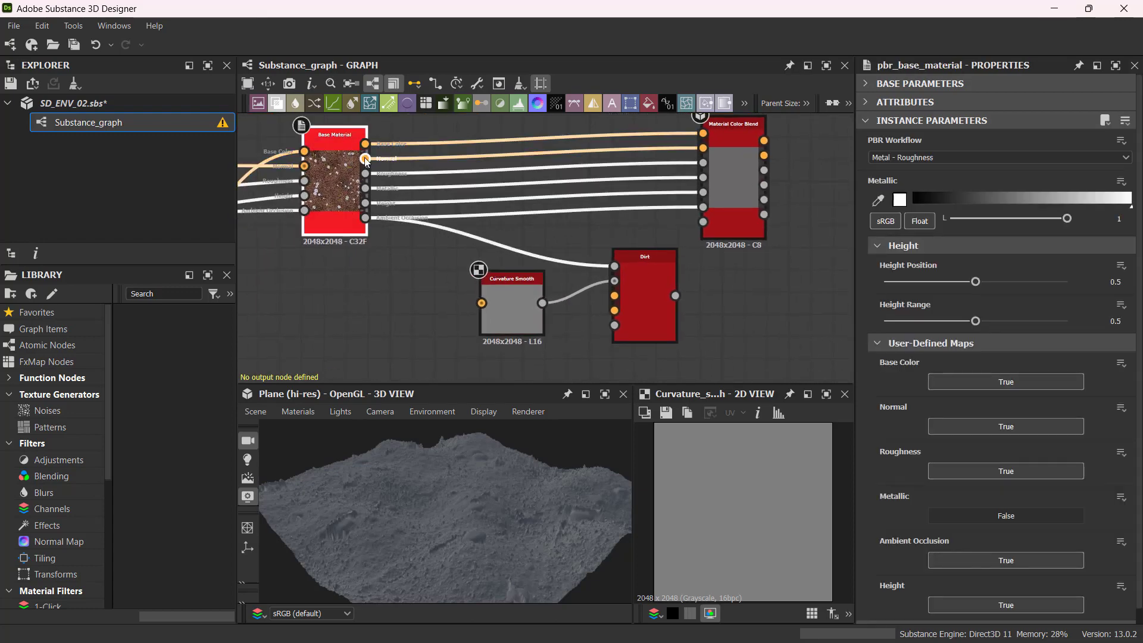
pyautogui.moveTo(366, 158); pyautogui.dragTo(482, 303)
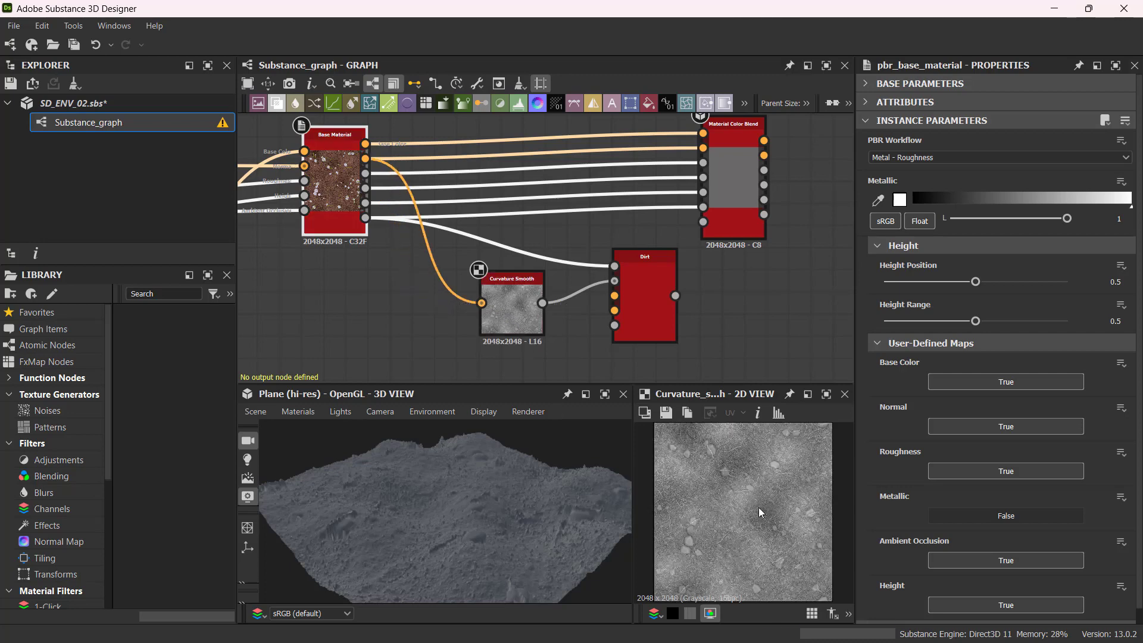
# Switch the graph to compact material links and rearrange the Curvature Smooth, Dirt and Material Color Blend nodes
pyautogui.click(627, 294)
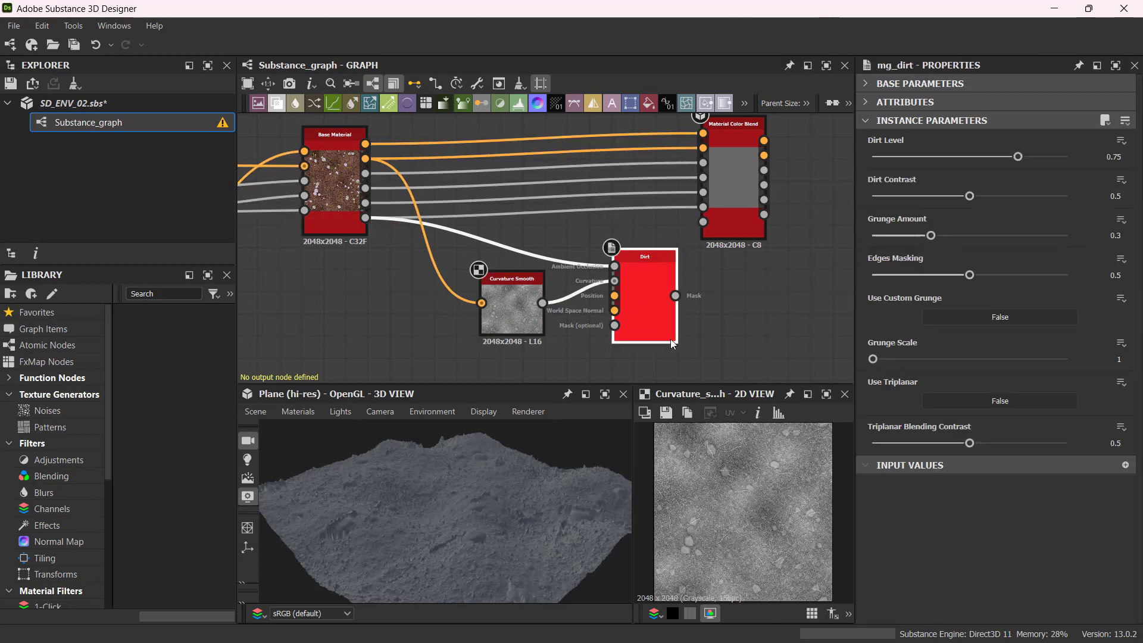
pyautogui.moveTo(519, 320); pyautogui.dragTo(498, 312)
pyautogui.moveTo(652, 305); pyautogui.dragTo(634, 323)
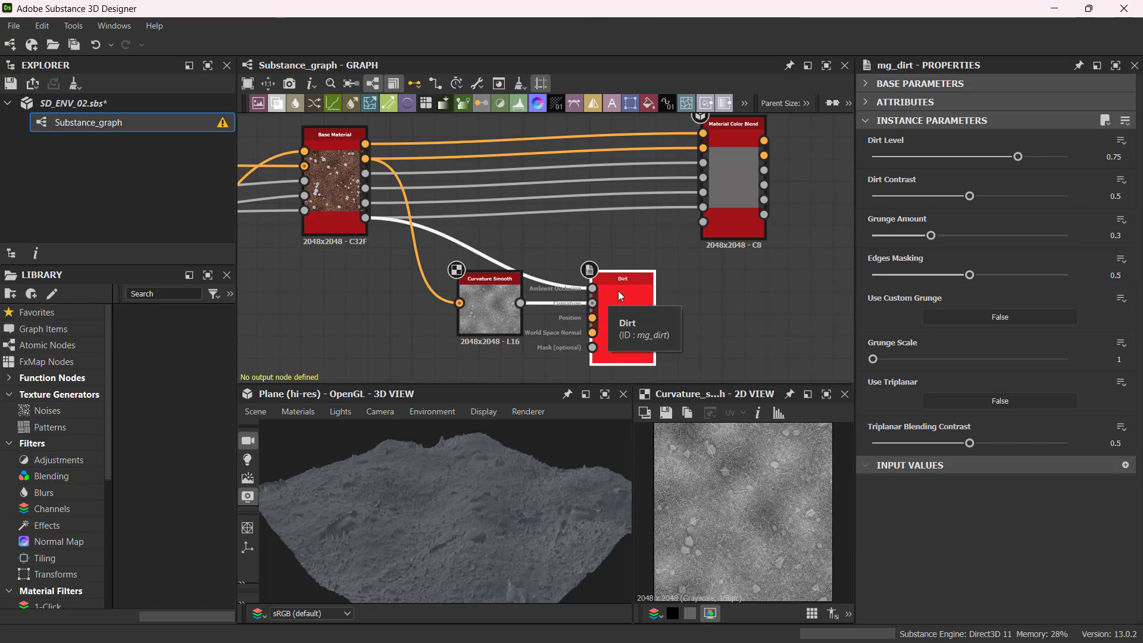
pyautogui.press('3')
pyautogui.moveTo(657, 254); pyautogui.dragTo(650, 234, button='middle')
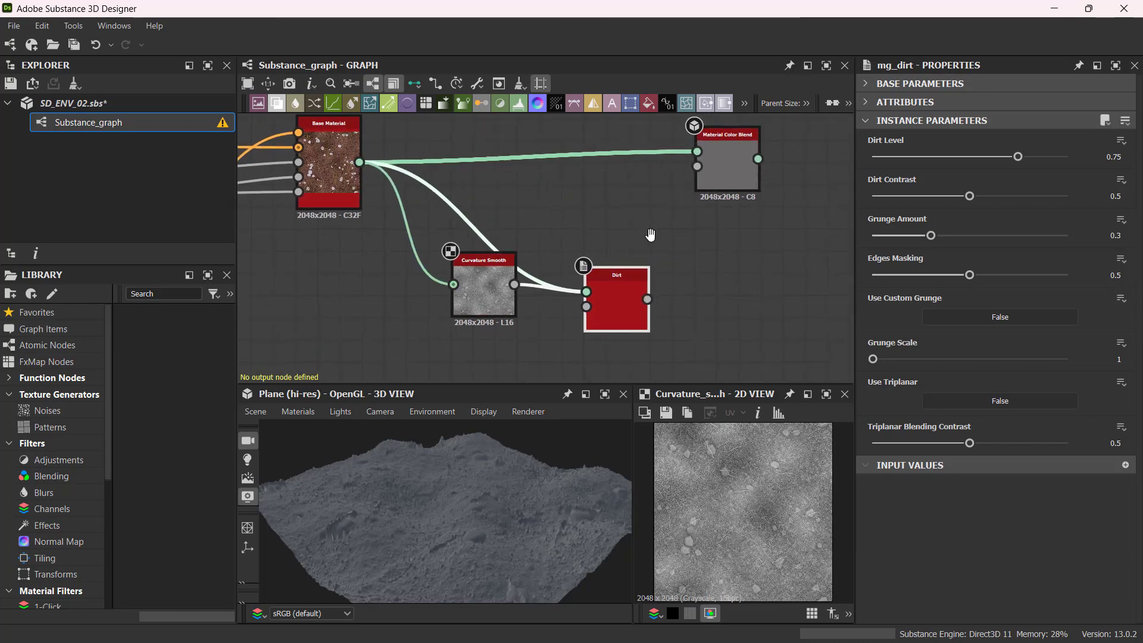
pyautogui.moveTo(715, 160); pyautogui.dragTo(714, 169)
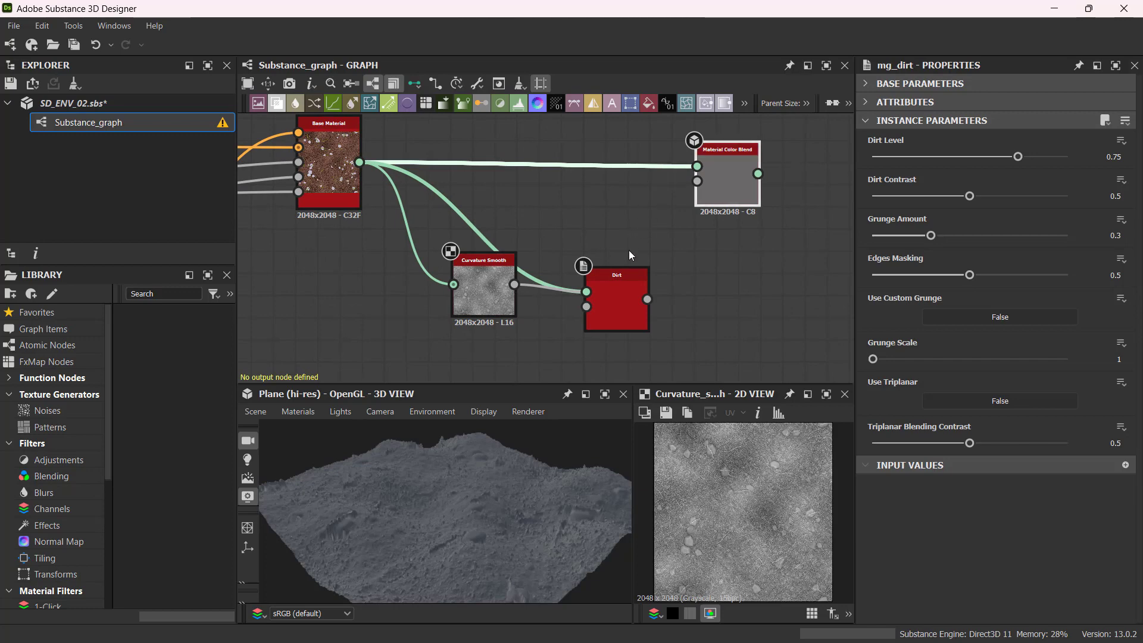
pyautogui.click(613, 293)
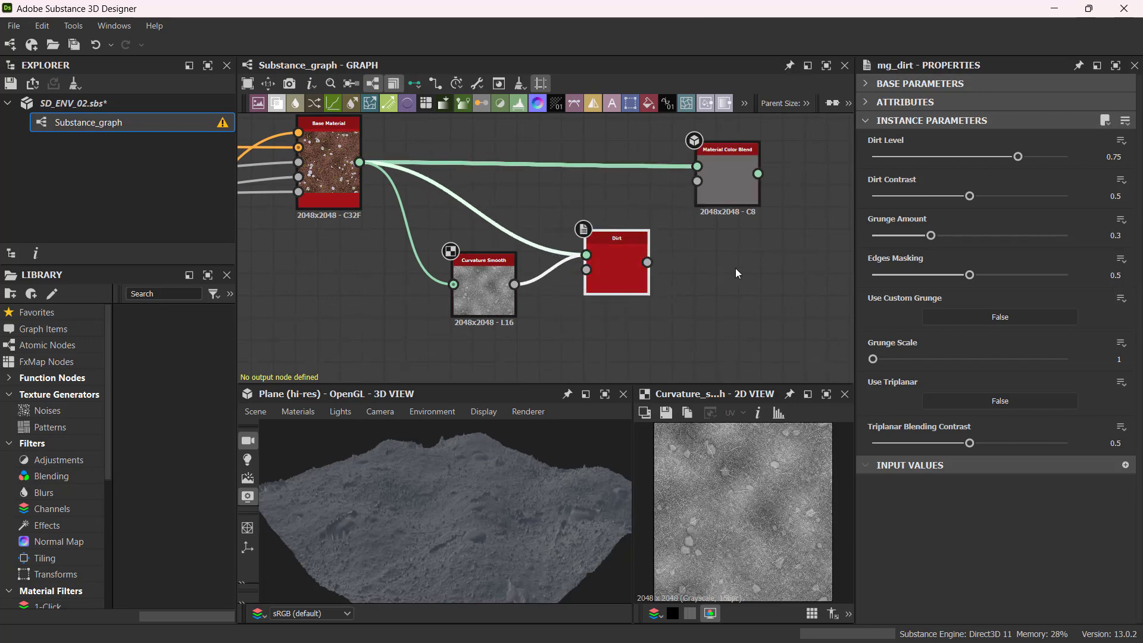
# Connect Dirt's Mask output to Material Color Blend's Greyscale Mask input and inspect the blended base color in the 2D and 3D views
pyautogui.moveTo(706, 273); pyautogui.dragTo(596, 309, button='middle')
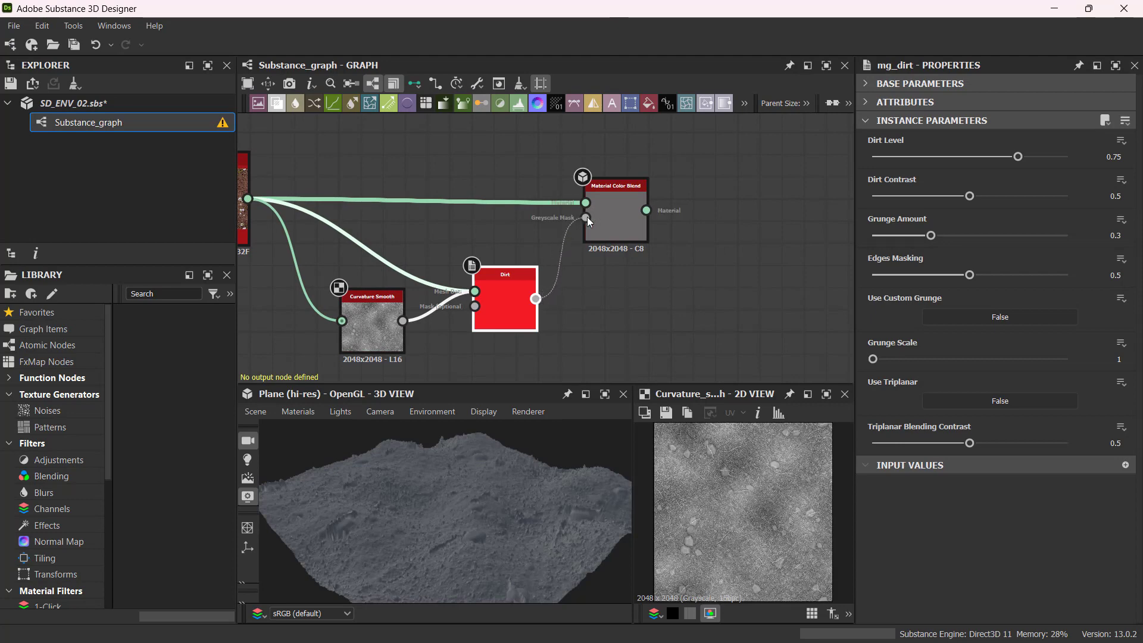
pyautogui.moveTo(587, 217); pyautogui.dragTo(587, 217)
pyautogui.click(602, 216)
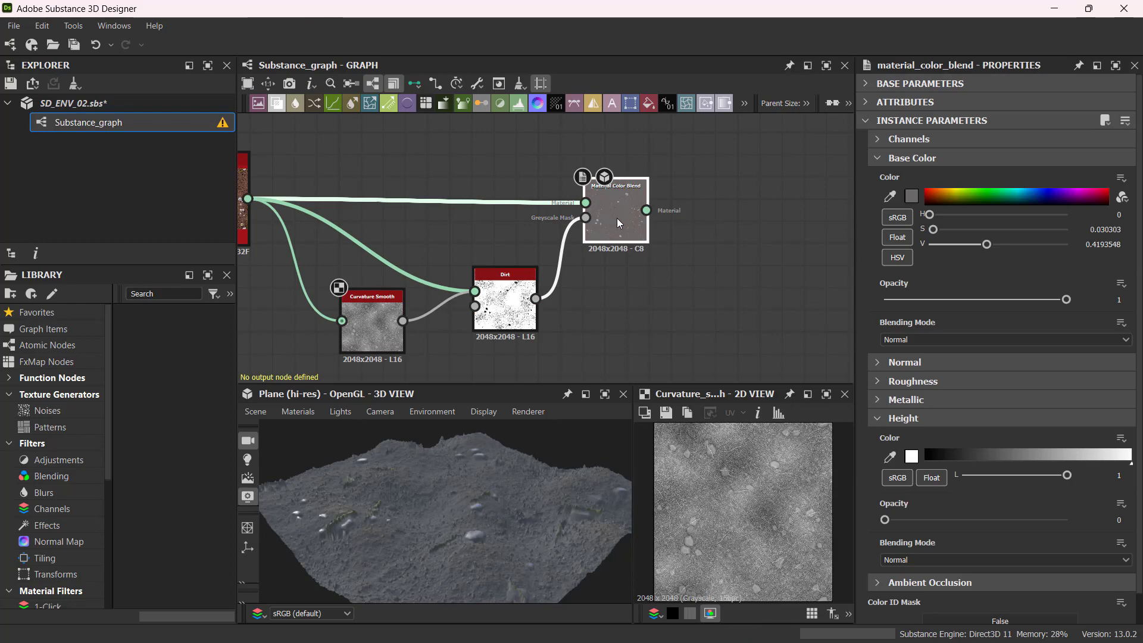
pyautogui.doubleClick(619, 215)
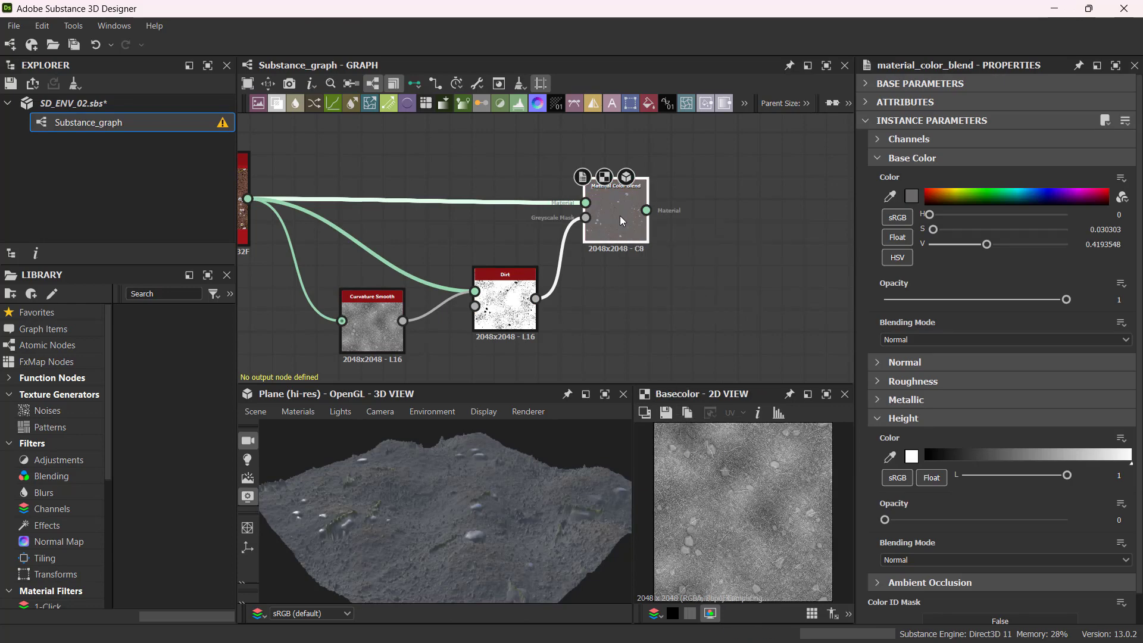
pyautogui.scroll(3, 444, 542)
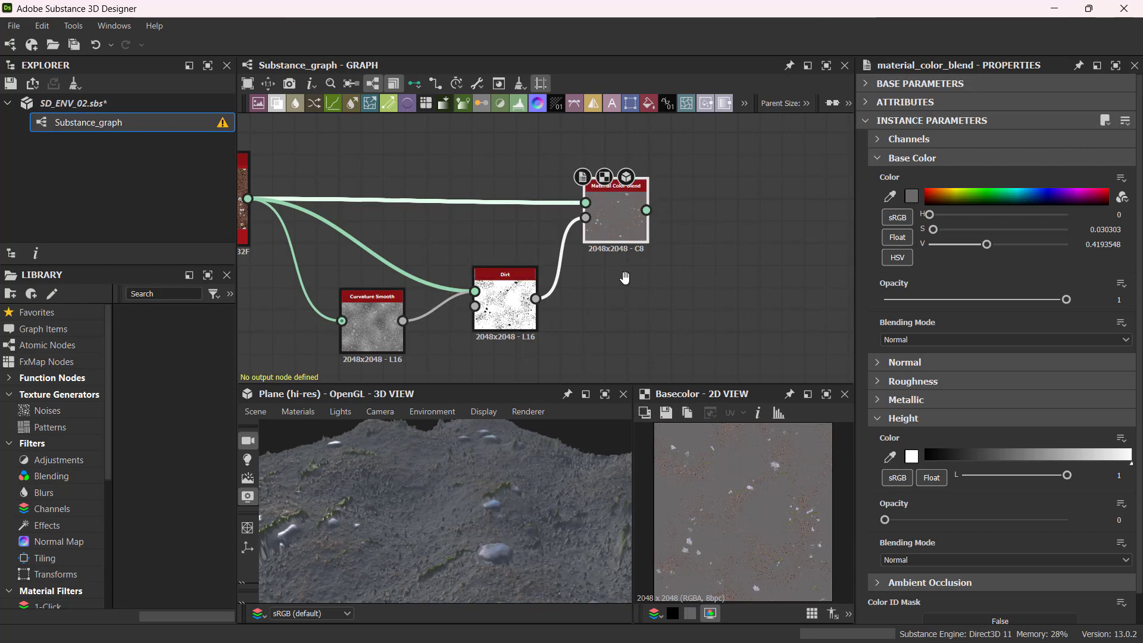
pyautogui.moveTo(625, 278); pyautogui.dragTo(661, 243, button='middle')
pyautogui.scroll(-2, 462, 497)
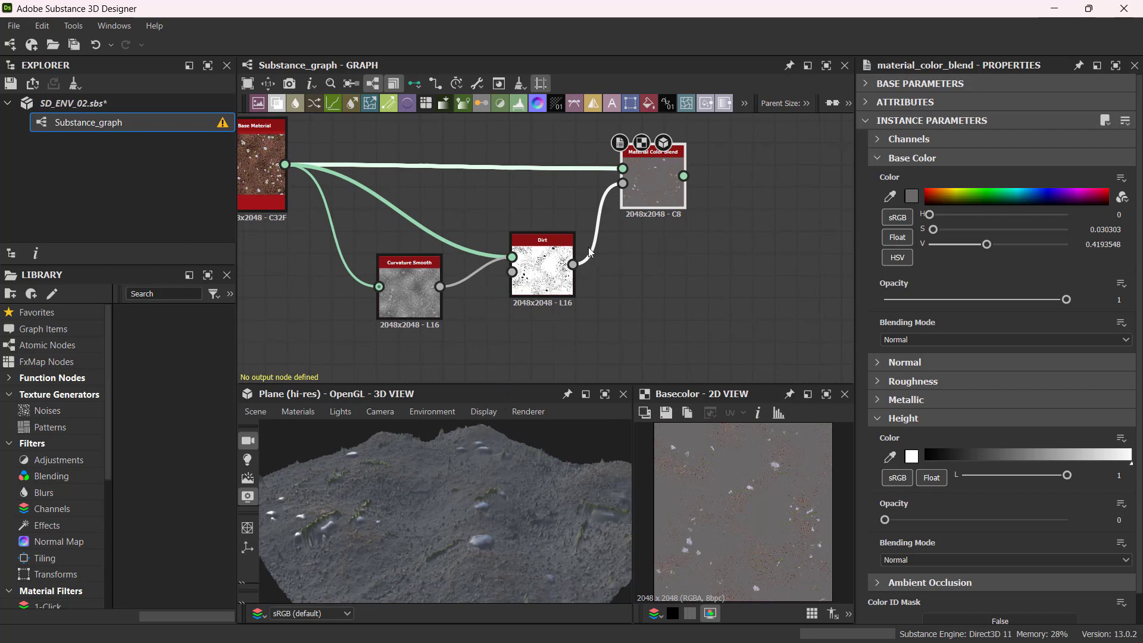
# Set the Dirt node's Dirt Level to 0.4 and Dirt Contrast to 0.85, viewing its mask in the 2D view
pyautogui.click(544, 271)
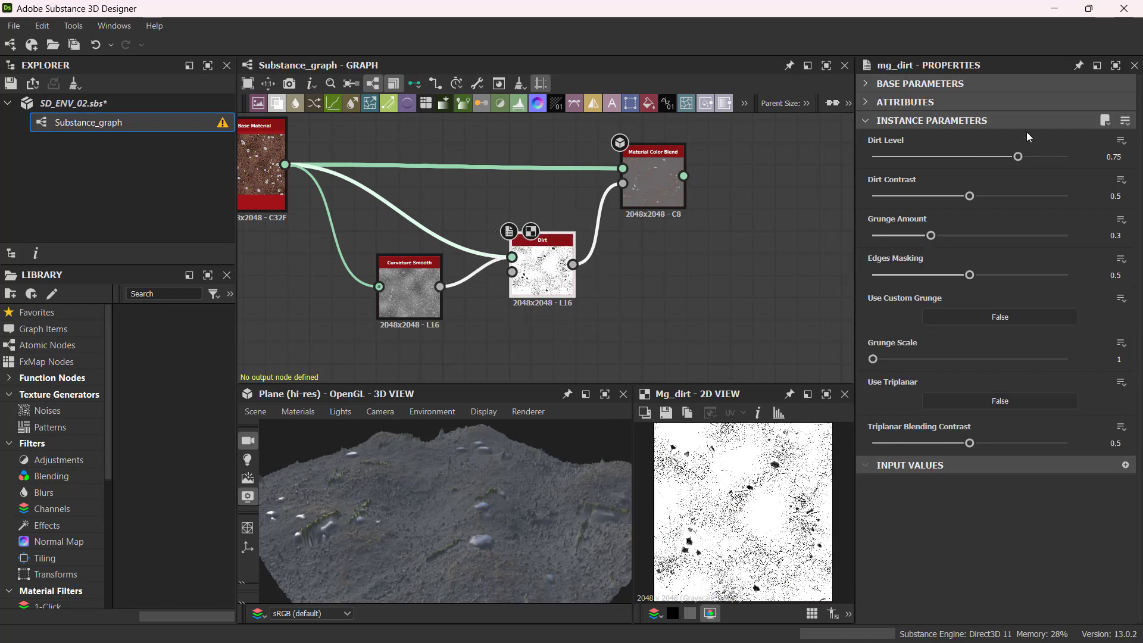
pyautogui.moveTo(1018, 158); pyautogui.dragTo(1069, 161)
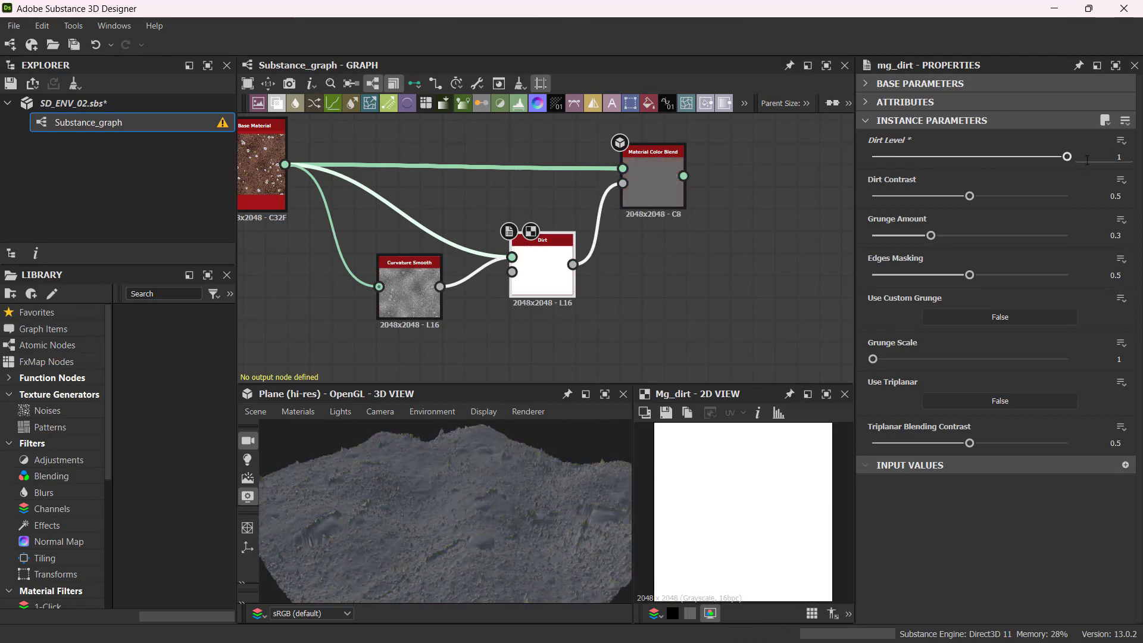
pyautogui.moveTo(966, 195); pyautogui.dragTo(952, 157)
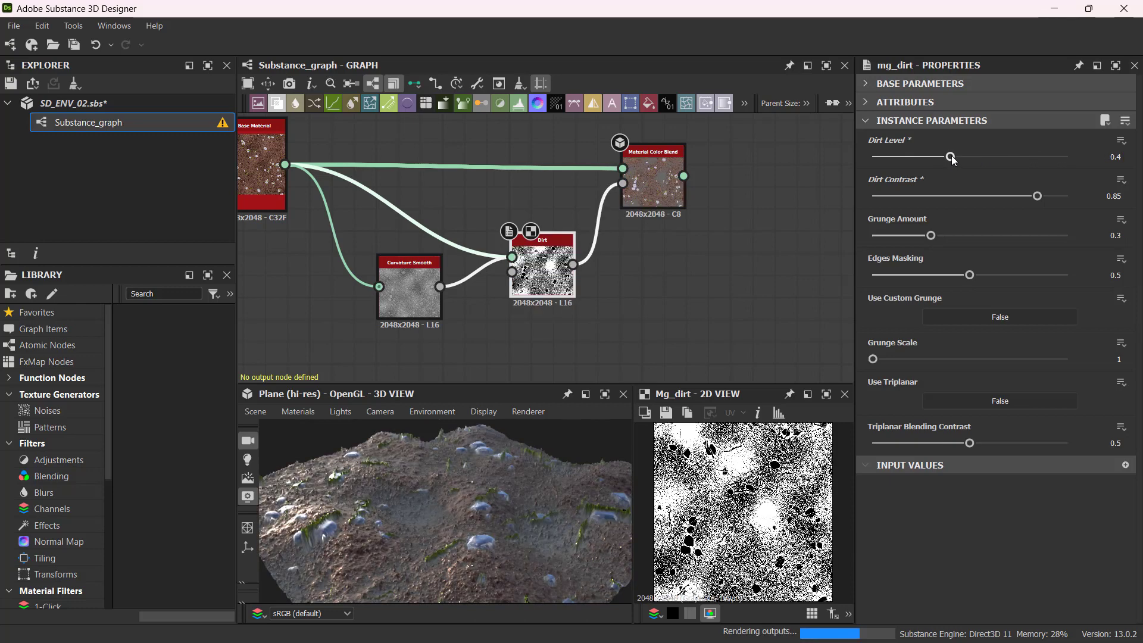
# Set the Dirt node's Dirt Level to 0.53, Dirt Contrast to 0.34 and Grunge Amount to 0.46
pyautogui.moveTo(952, 159); pyautogui.dragTo(958, 157)
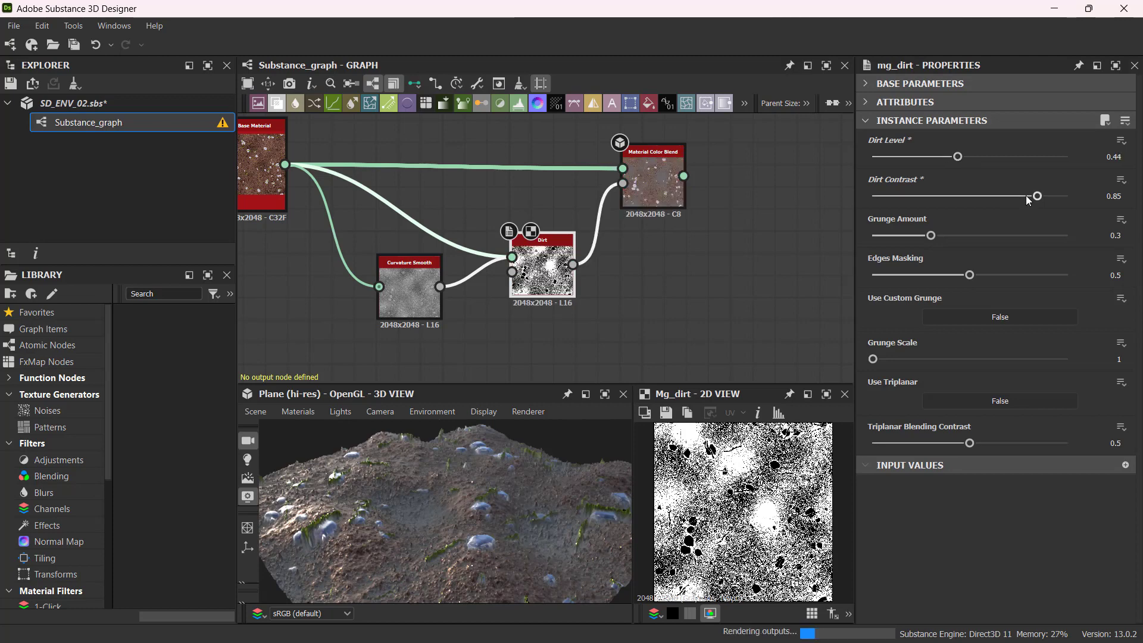
pyautogui.moveTo(1036, 196); pyautogui.dragTo(939, 197)
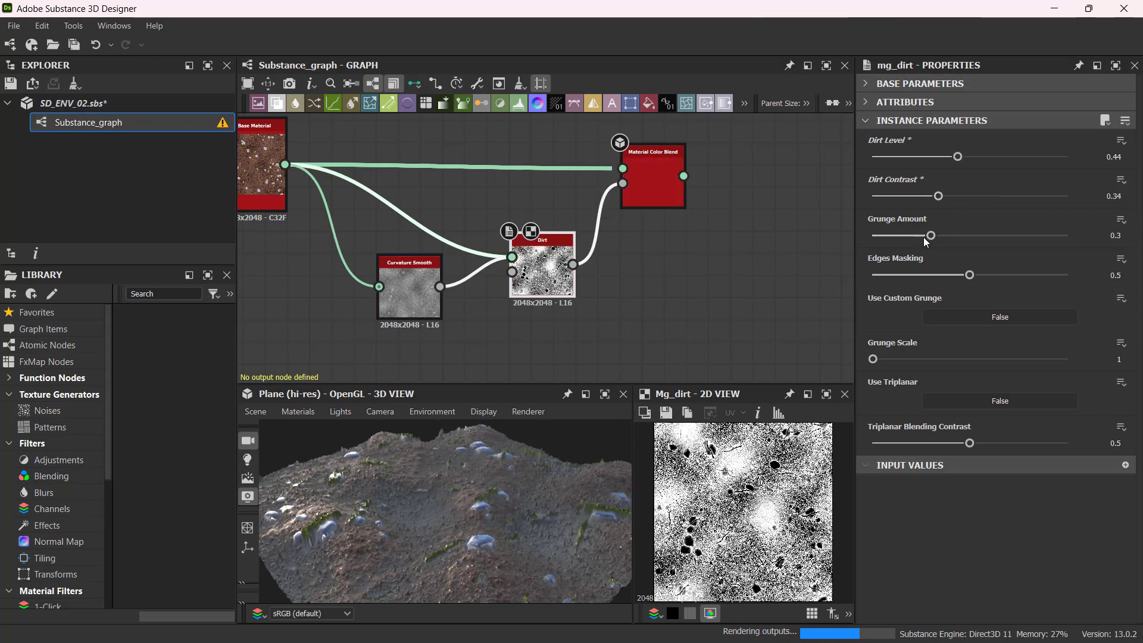
pyautogui.moveTo(940, 237); pyautogui.dragTo(962, 234)
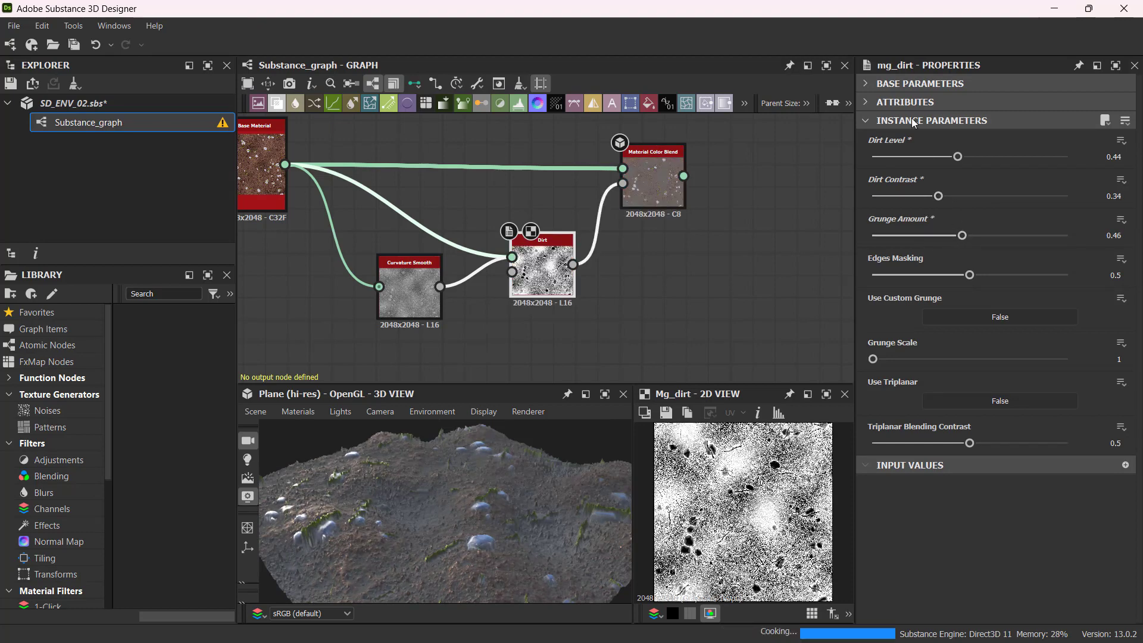
pyautogui.moveTo(958, 156)
pyautogui.mouseDown()
pyautogui.moveTo(999, 156)
pyautogui.moveTo(931, 149)
pyautogui.moveTo(975, 147)
pyautogui.mouseUp()
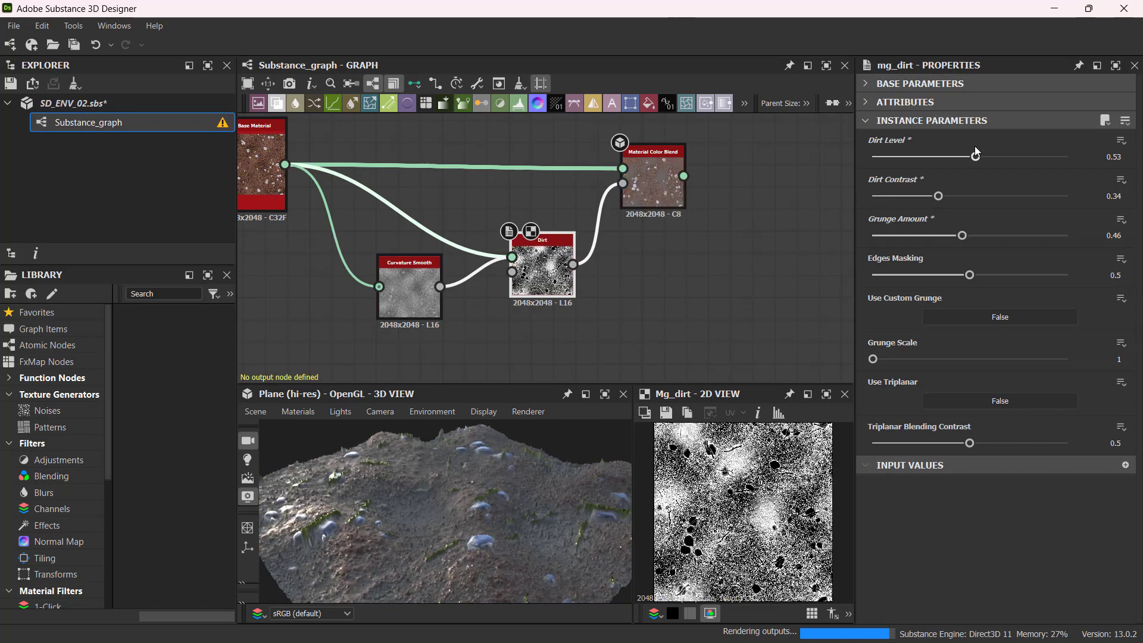
# Set the Material Color Blend node's Base Color to a green of about hue 0.265, saturation 1 and value 0.583
pyautogui.doubleClick(653, 198)
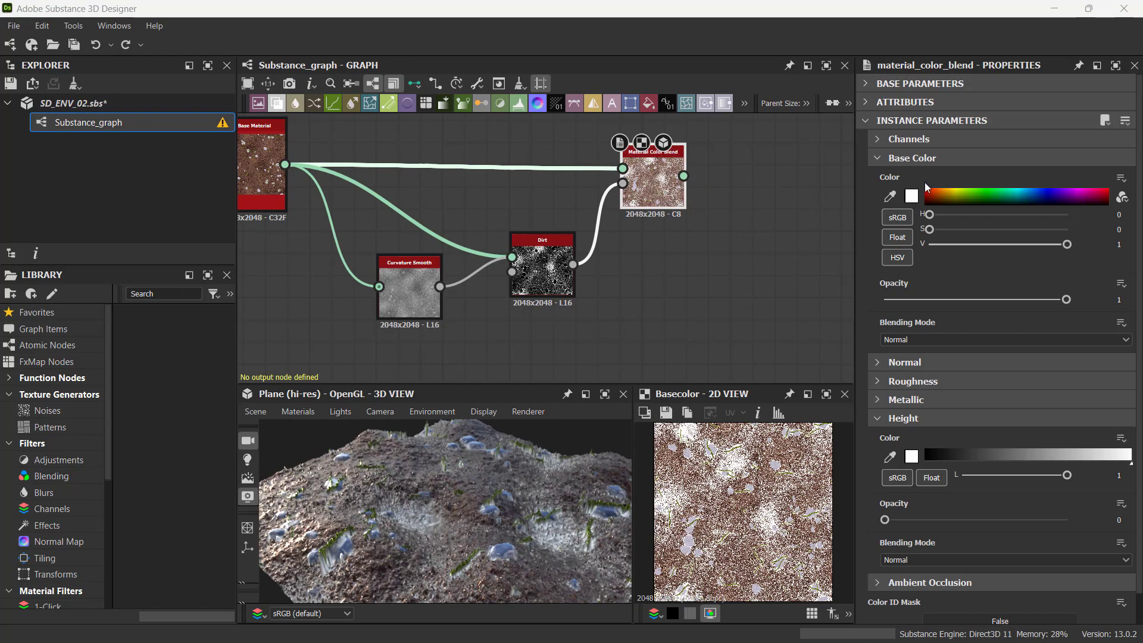
pyautogui.click(962, 194)
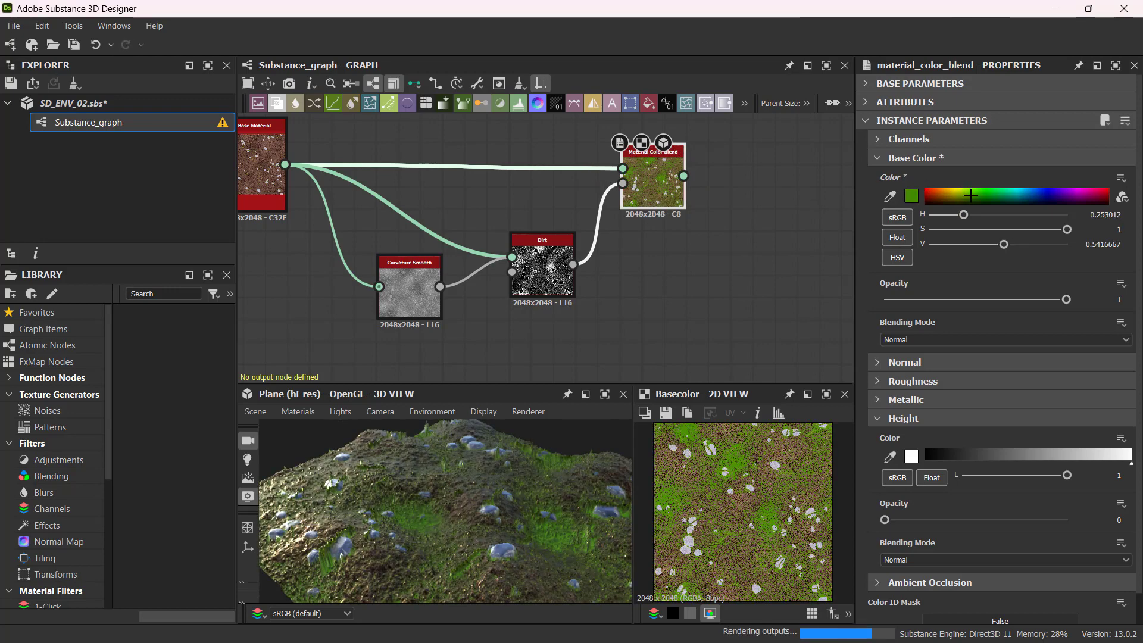
pyautogui.click(969, 200)
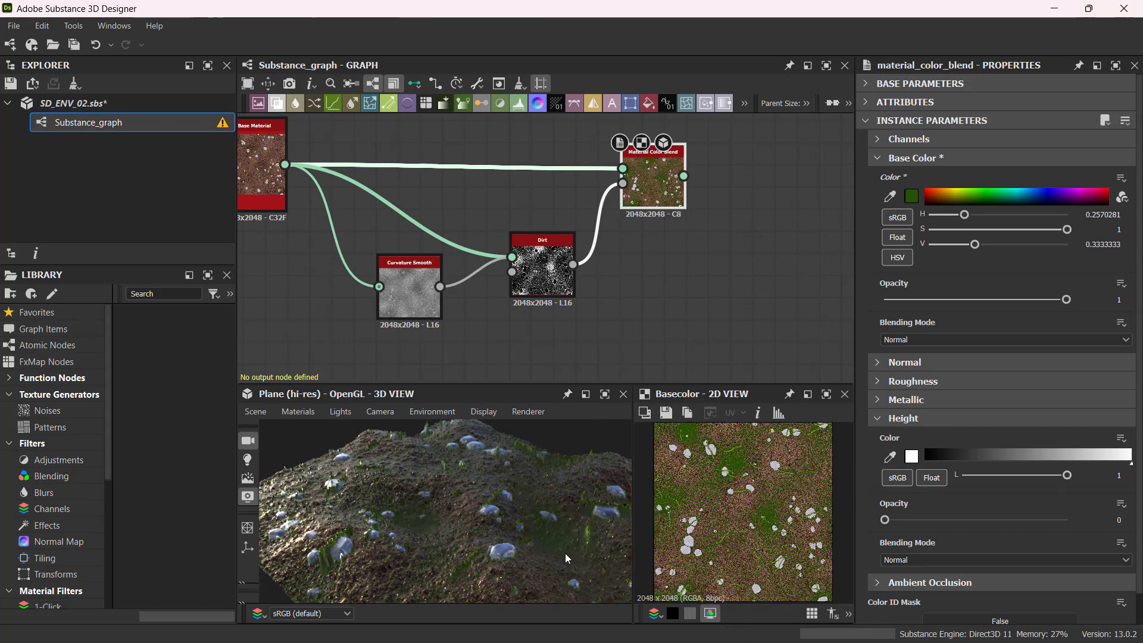
pyautogui.click(974, 195)
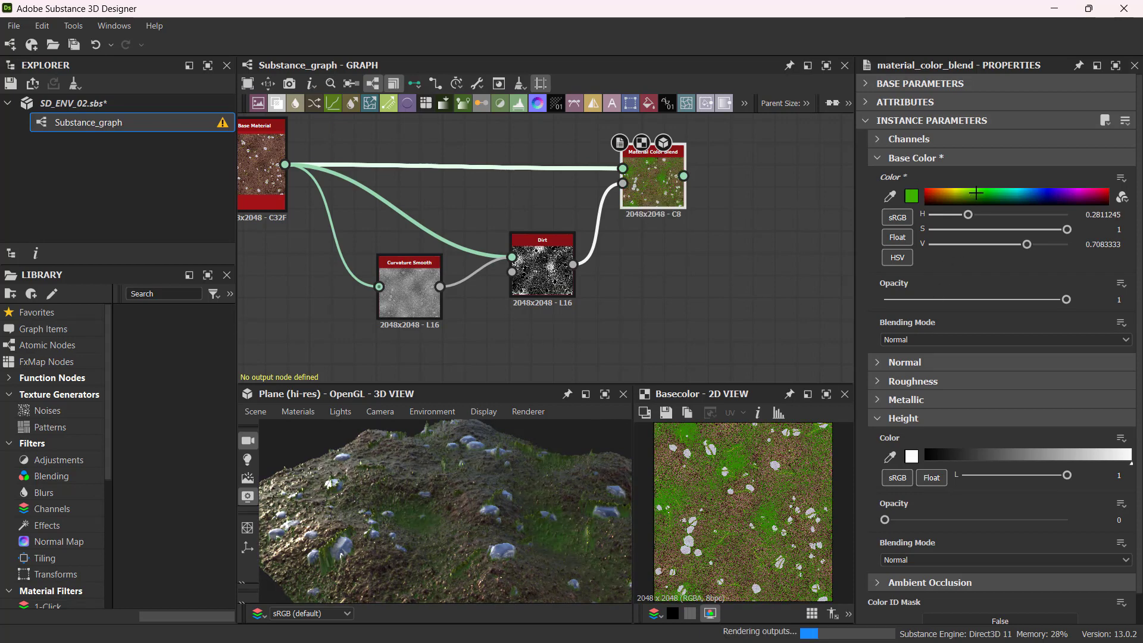
pyautogui.click(971, 194)
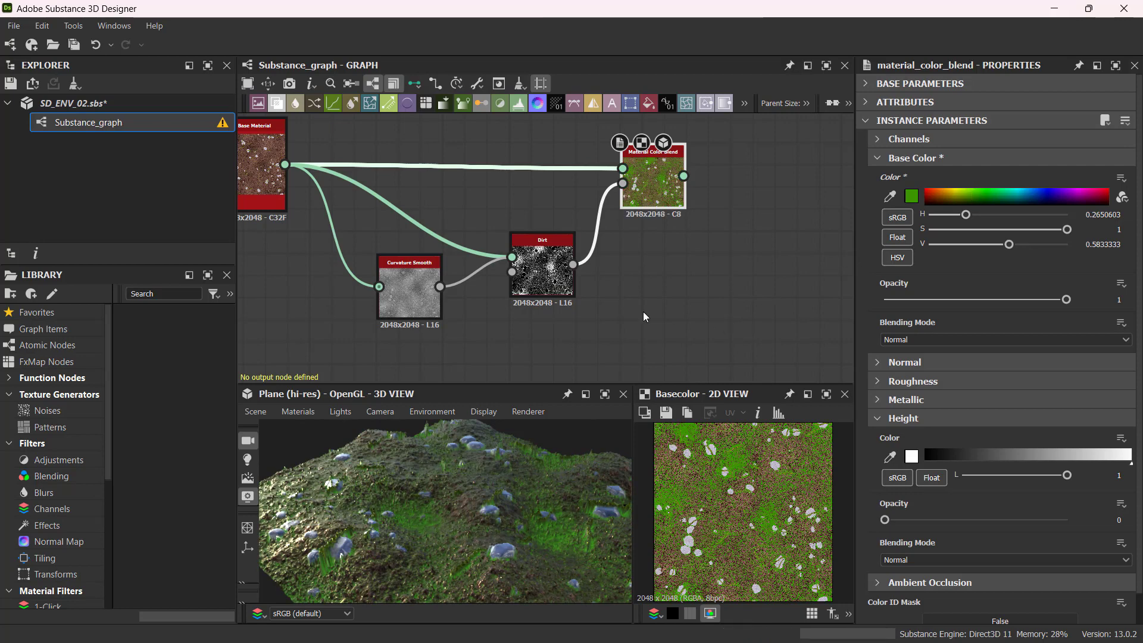
# Set the Dirt node's Grunge Amount to 0.27 and Dirt Contrast to 0.39, checking the green covering in the 3D view
pyautogui.click(543, 268)
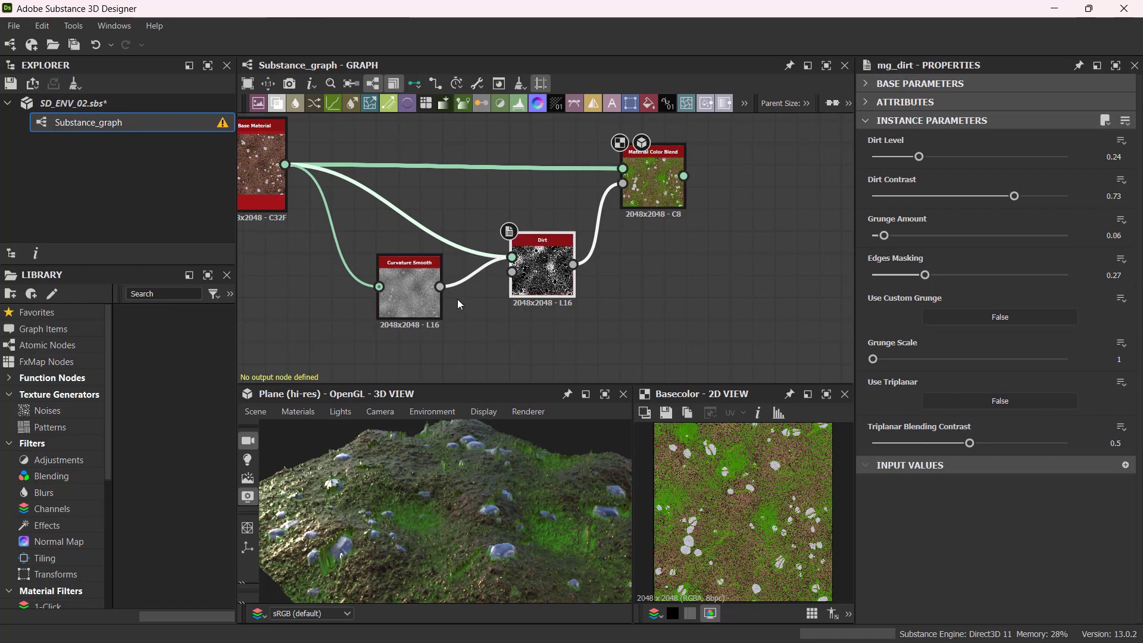
pyautogui.moveTo(624, 316); pyautogui.dragTo(775, 303, button='middle')
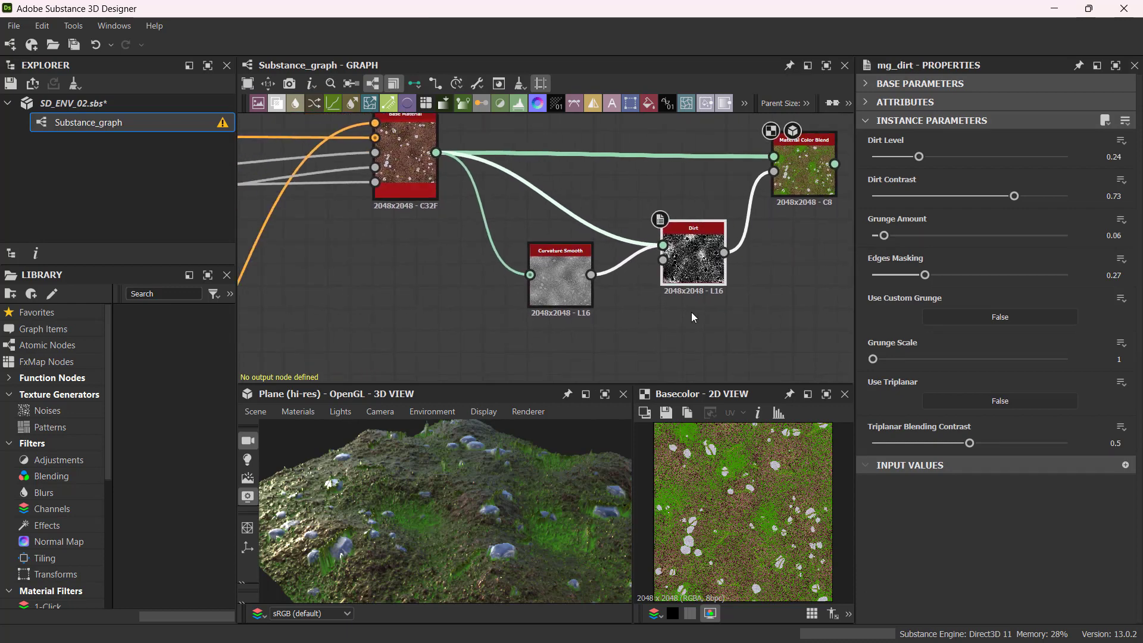
pyautogui.click(566, 287)
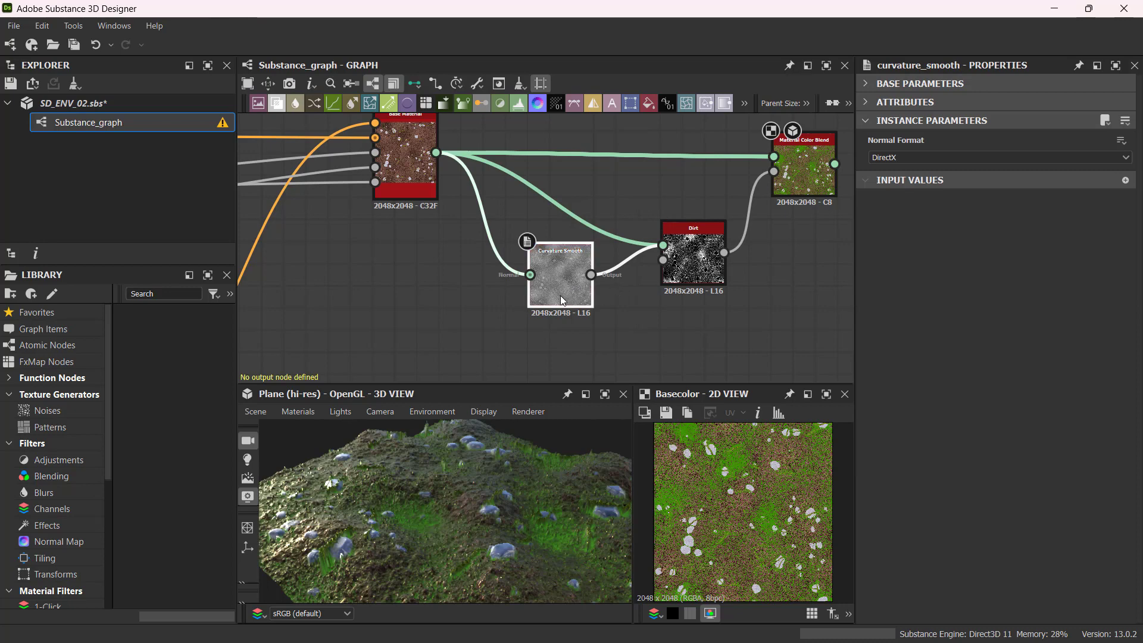
pyautogui.click(699, 274)
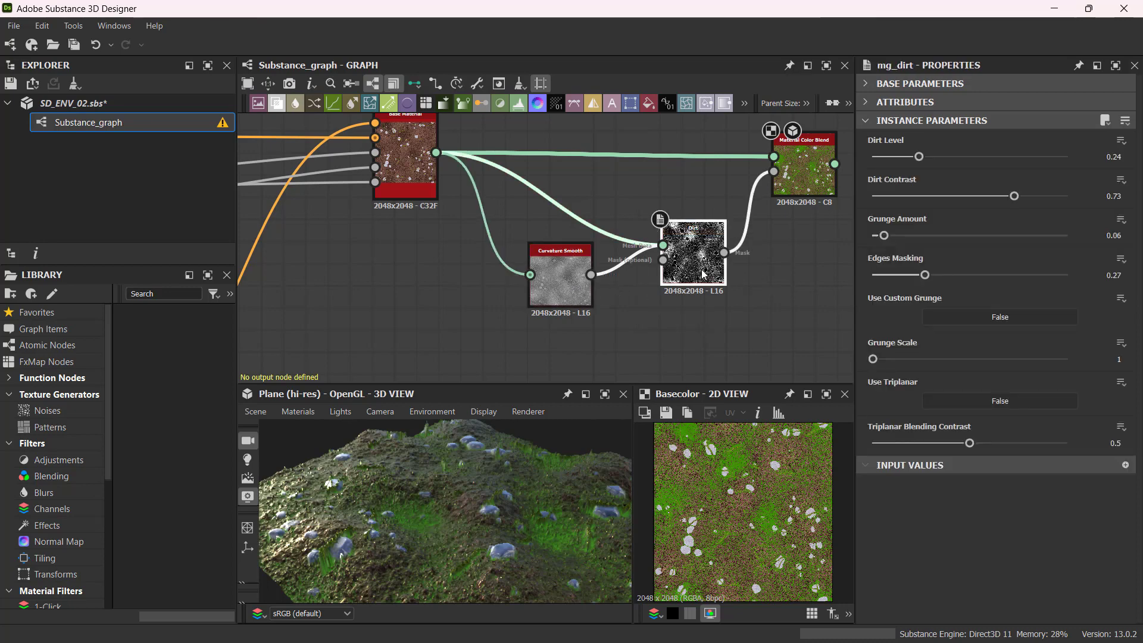
pyautogui.moveTo(884, 236); pyautogui.dragTo(929, 240)
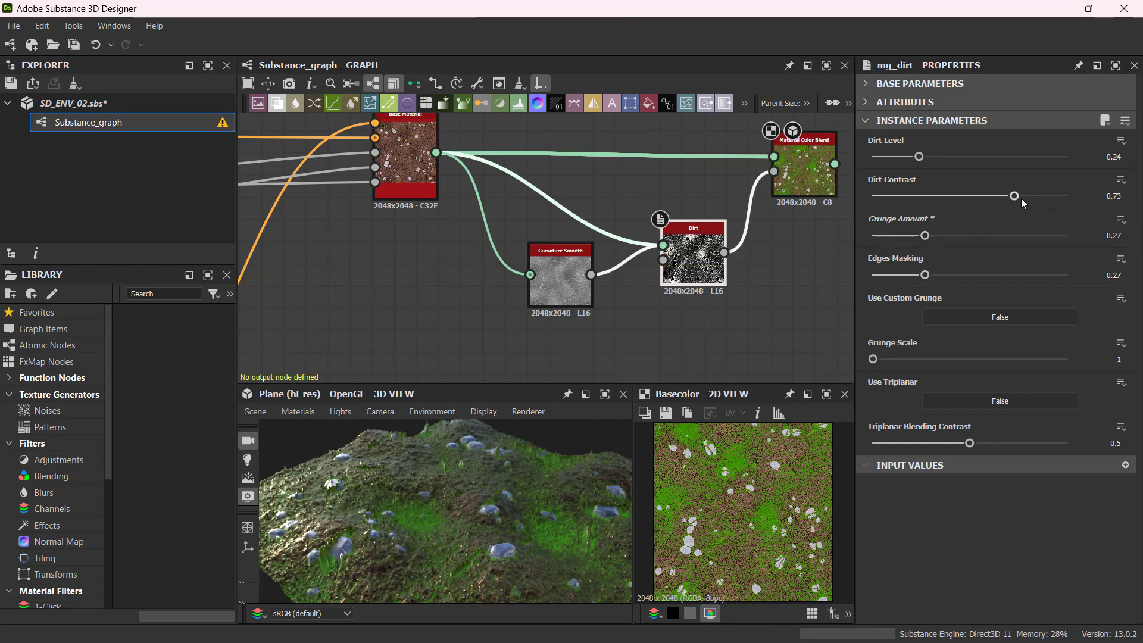
pyautogui.moveTo(1015, 192); pyautogui.dragTo(948, 187)
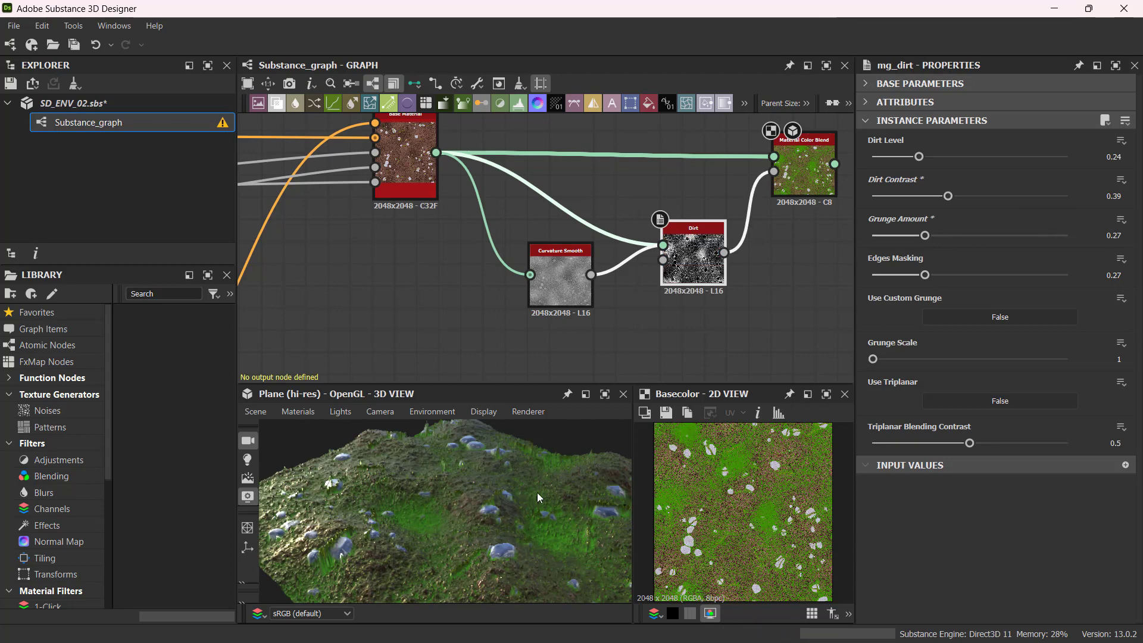
pyautogui.moveTo(536, 491)
pyautogui.mouseDown()
pyautogui.moveTo(542, 523)
pyautogui.moveTo(551, 499)
pyautogui.mouseUp()
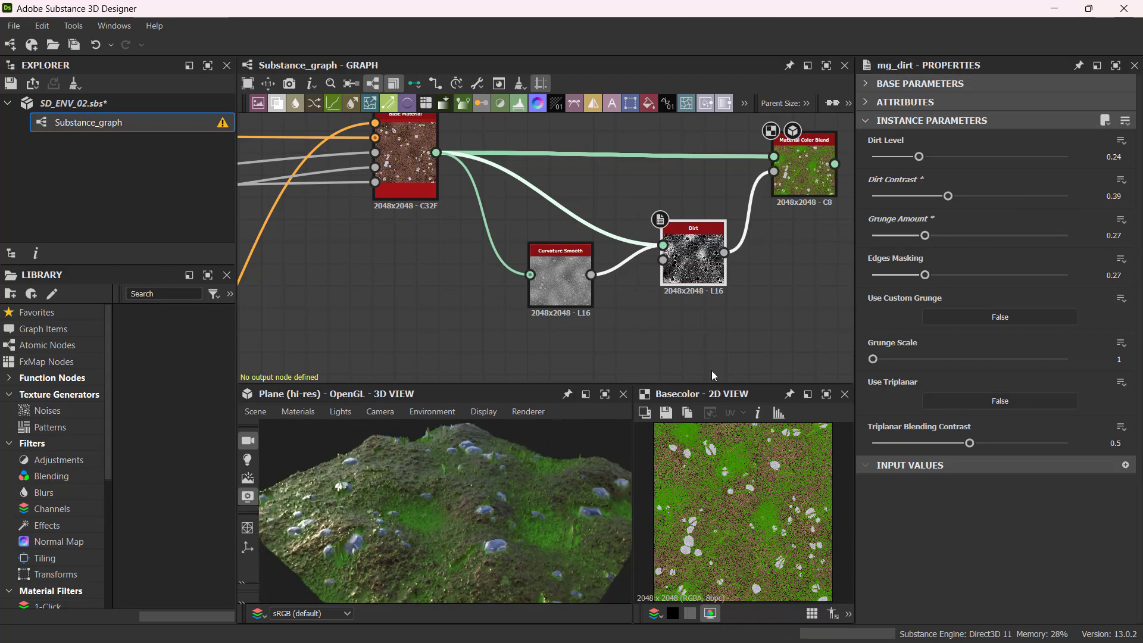
# Space out the Material Color Blend, Curvature Smooth and Dirt nodes, lining up Dirt beside Curvature Smooth below the main material link
pyautogui.moveTo(795, 268); pyautogui.dragTo(663, 302, button='middle')
pyautogui.scroll(-2, 692, 308)
pyautogui.scroll(1, 686, 308)
pyautogui.scroll(-1, 711, 294)
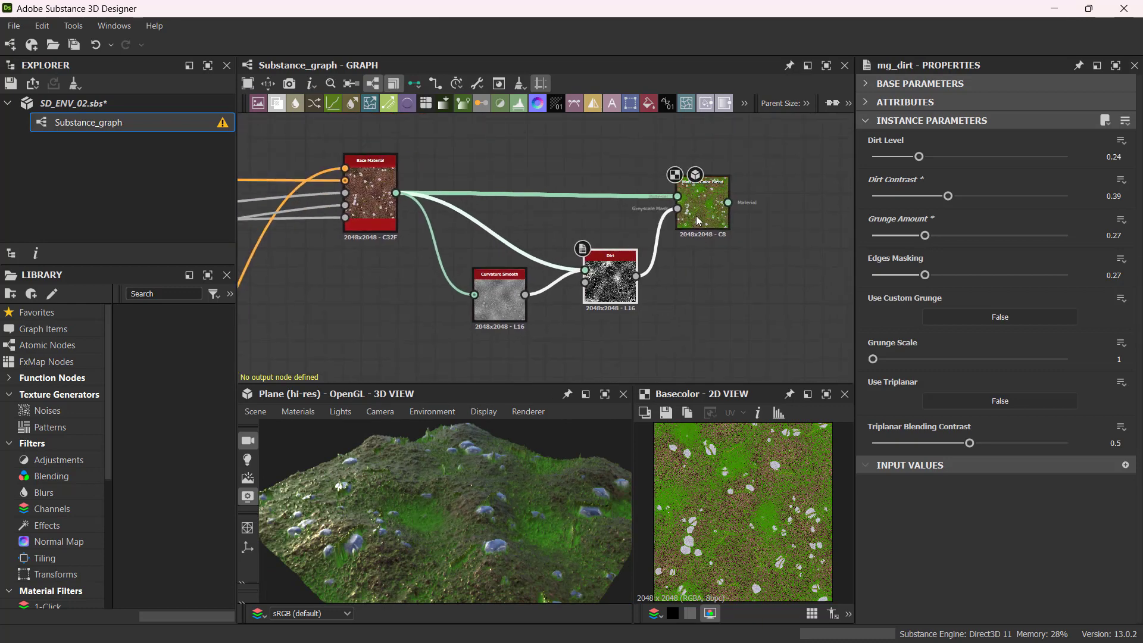
pyautogui.moveTo(699, 221); pyautogui.dragTo(718, 221)
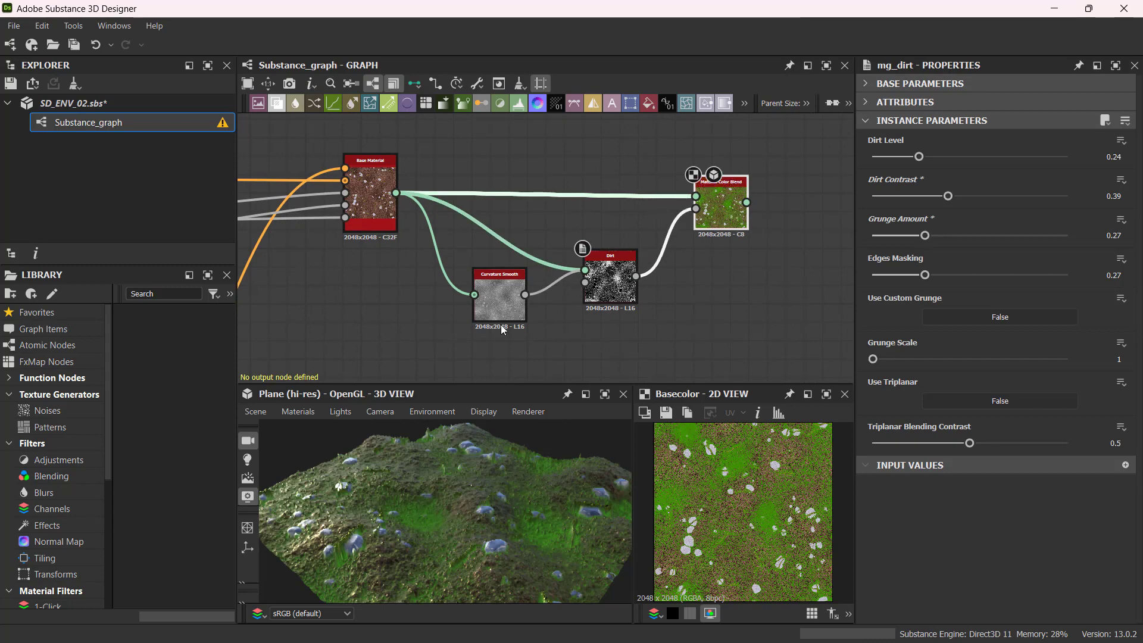
pyautogui.moveTo(498, 305); pyautogui.dragTo(480, 303)
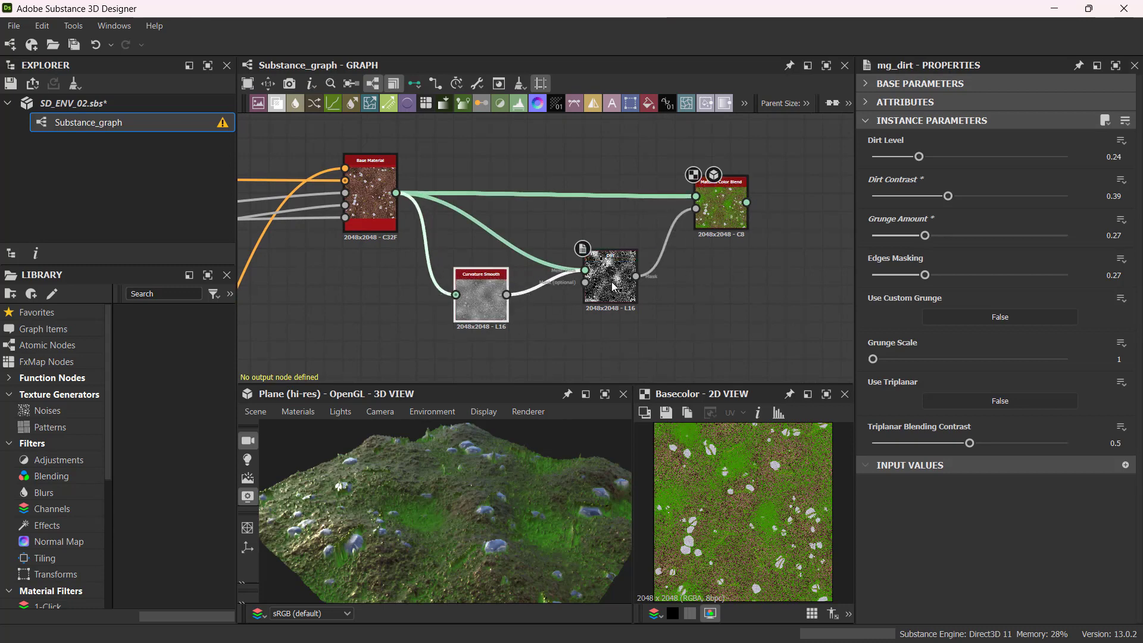
pyautogui.moveTo(614, 296); pyautogui.dragTo(614, 313)
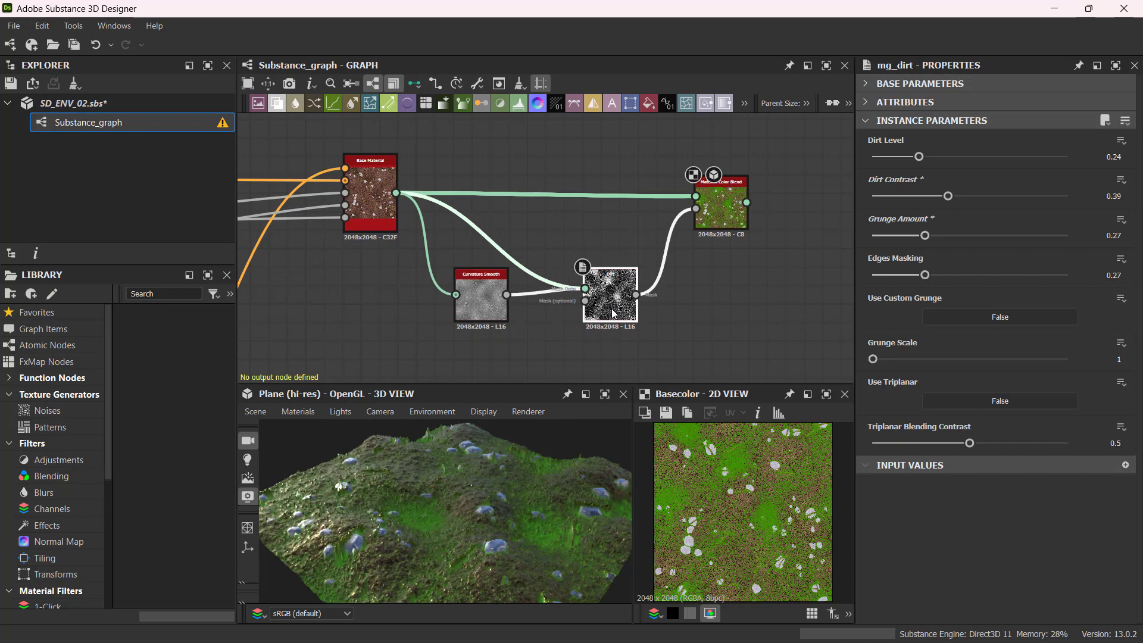
pyautogui.scroll(-3, 718, 319)
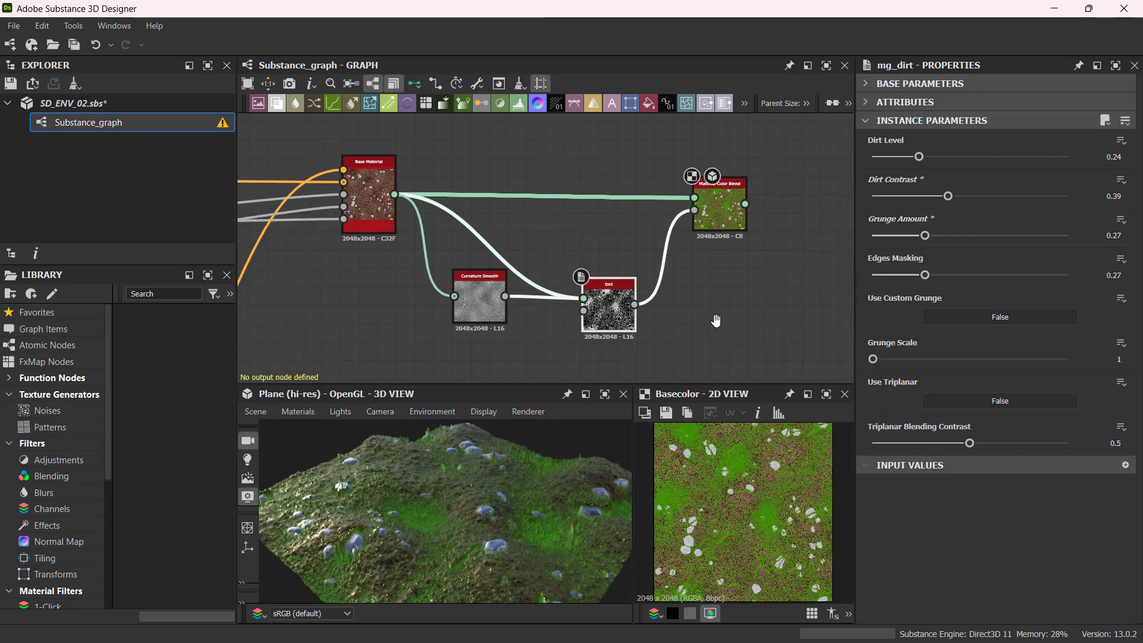
pyautogui.moveTo(525, 545); pyautogui.dragTo(480, 520)
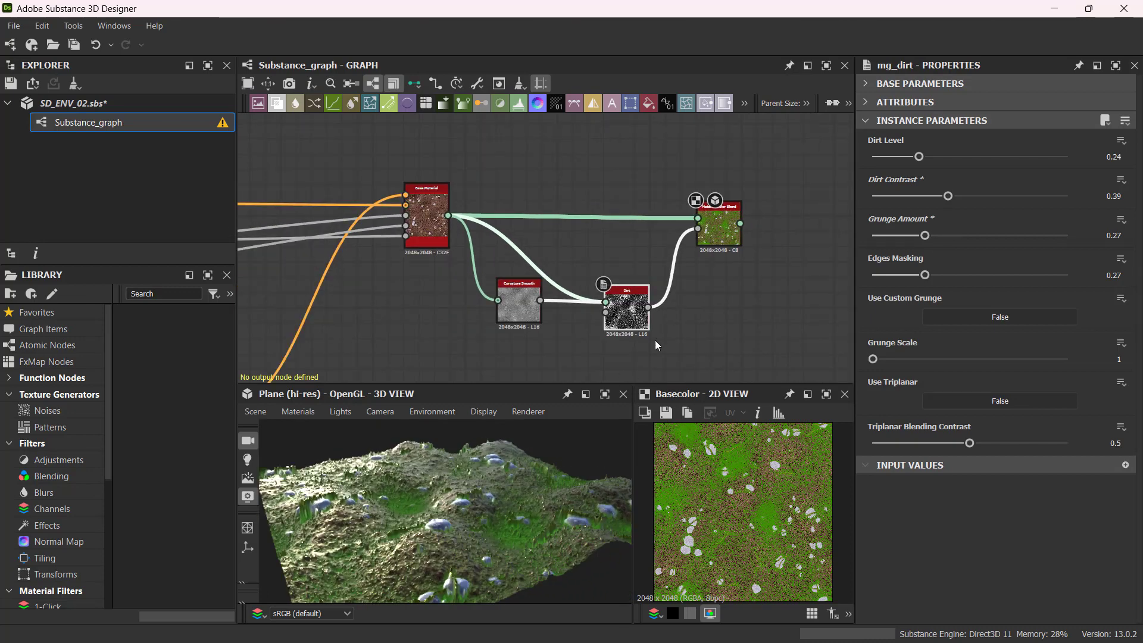